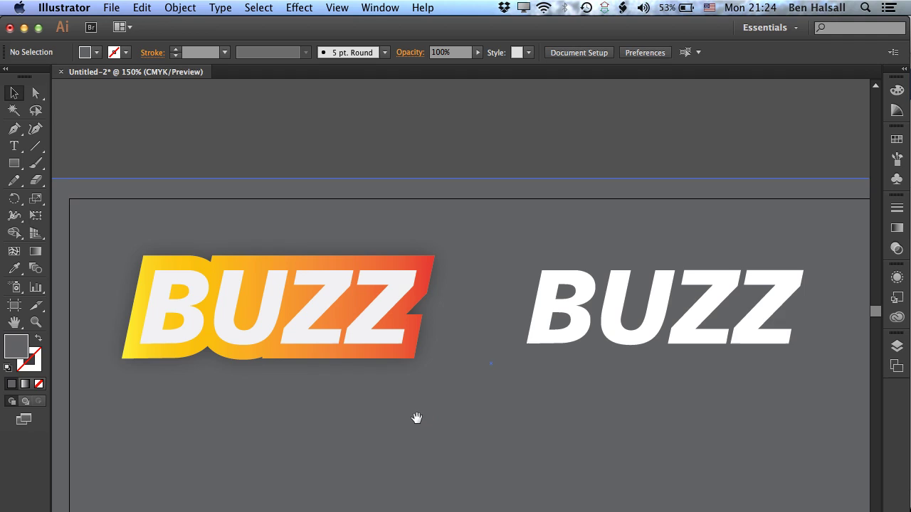
- Zoom out until the whole artboard with both BUZZ designs fits the window
{"action": "key", "text": "super+minus"}
{"action": "key", "text": "super+minus"}
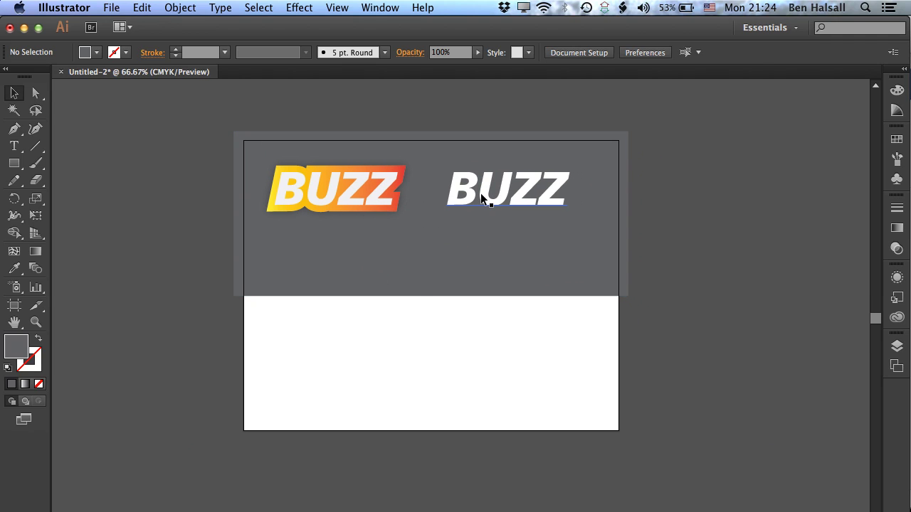
- Select the white BUZZ text object and copy it
{"action": "left_click", "coordinate": [481, 198]}
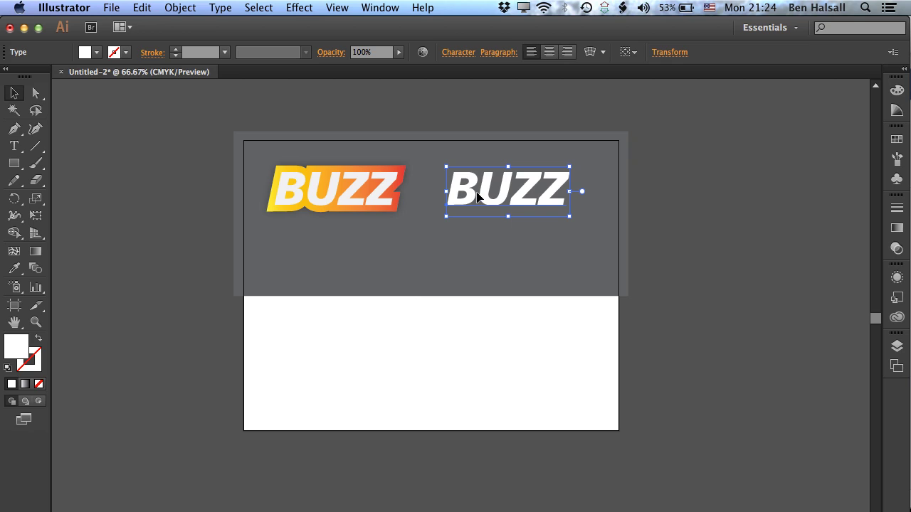
{"action": "double_click", "coordinate": [478, 197]}
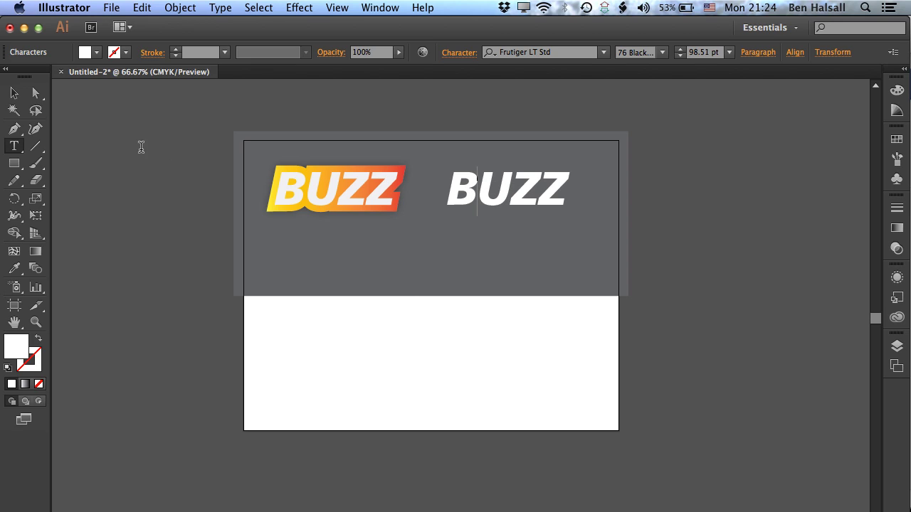
{"action": "left_click", "coordinate": [17, 96]}
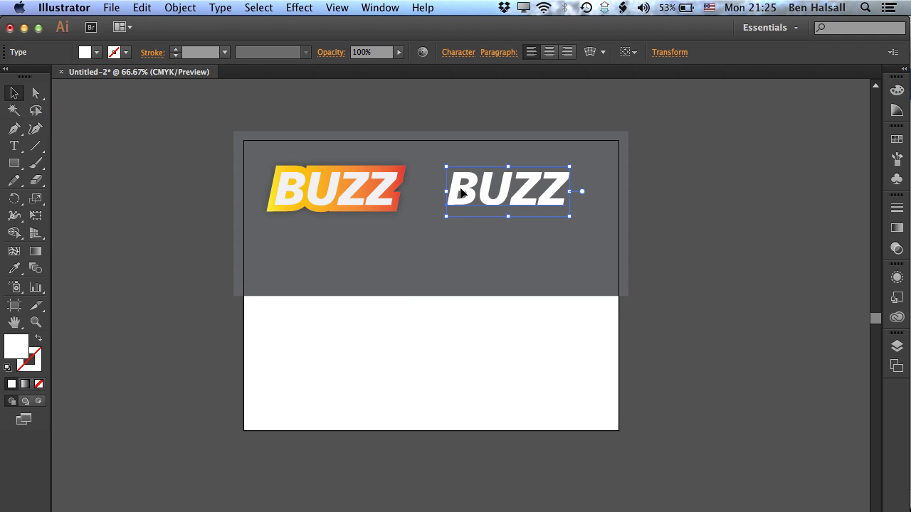
{"action": "left_click", "coordinate": [141, 8]}
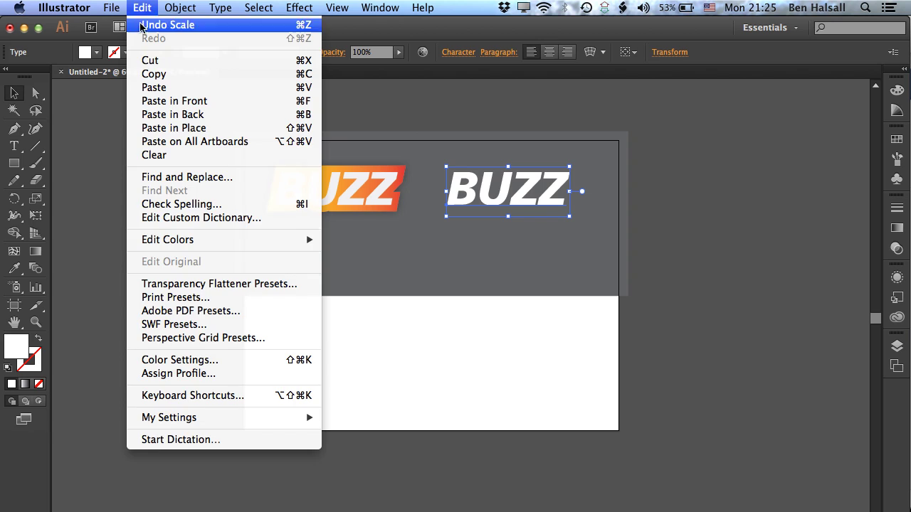
{"action": "left_click", "coordinate": [149, 74]}
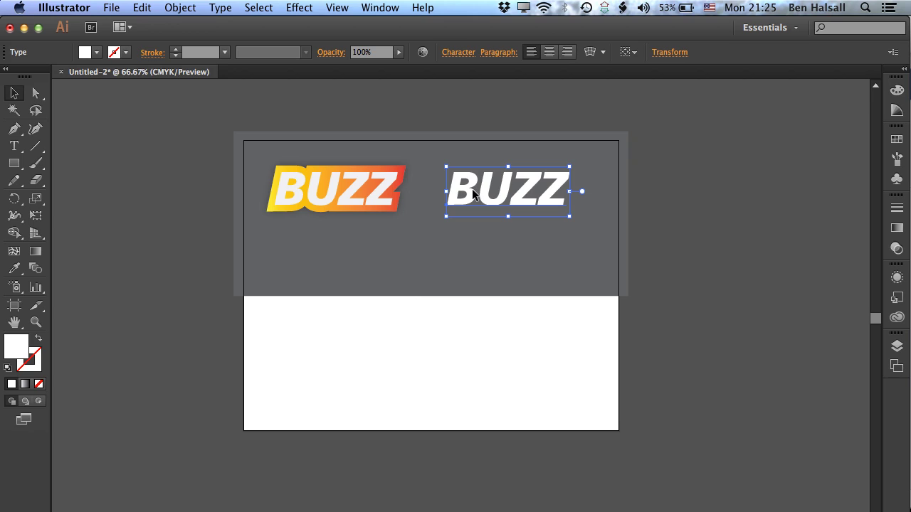
- Place a copy of BUZZ in the white lower half and color its letters black
{"action": "left_click_drag", "start_coordinate": [473, 194], "coordinate": [388, 351]}
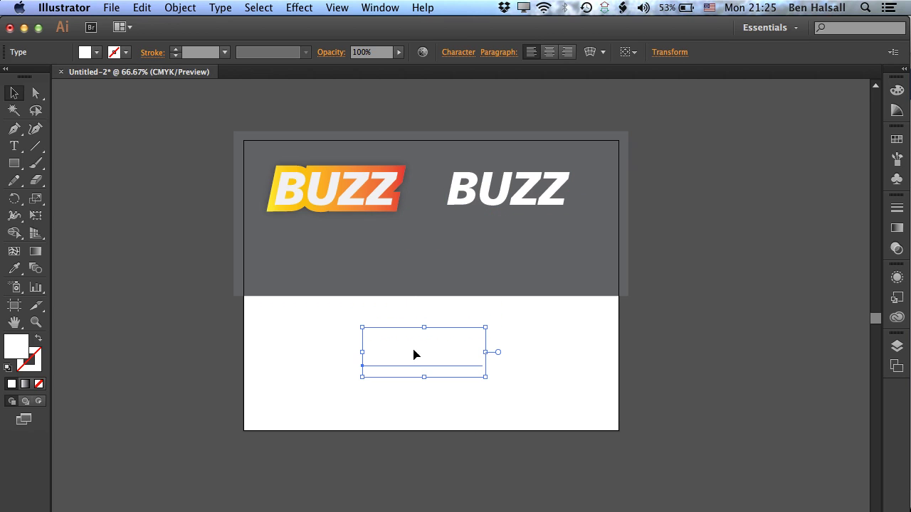
{"action": "double_click", "coordinate": [413, 353]}
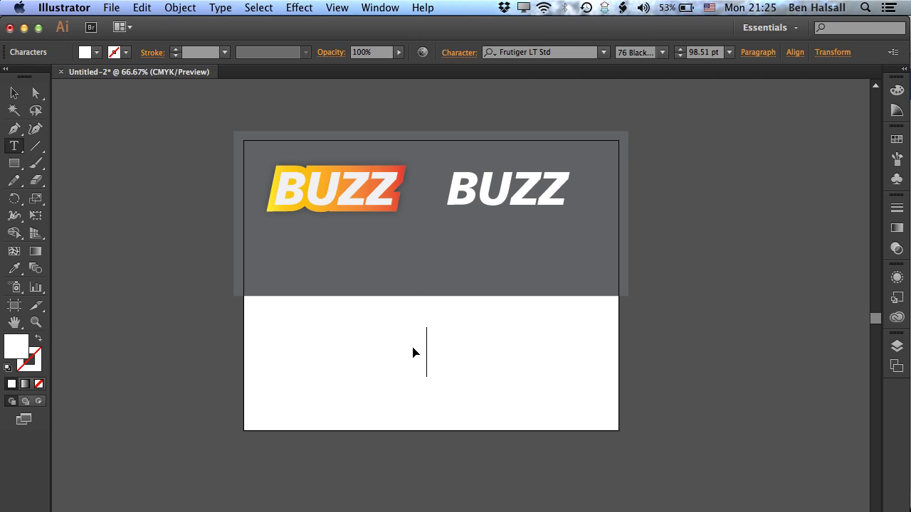
{"action": "key", "text": "super+a"}
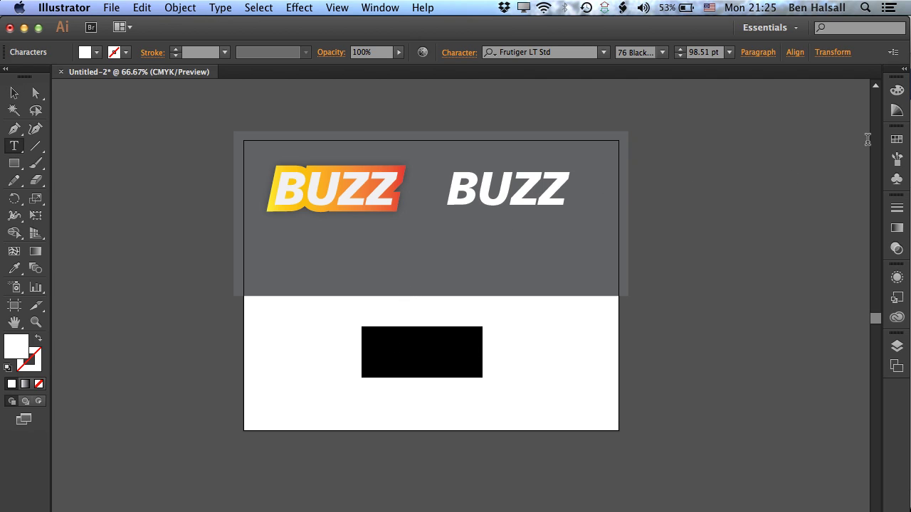
{"action": "left_click", "coordinate": [897, 139]}
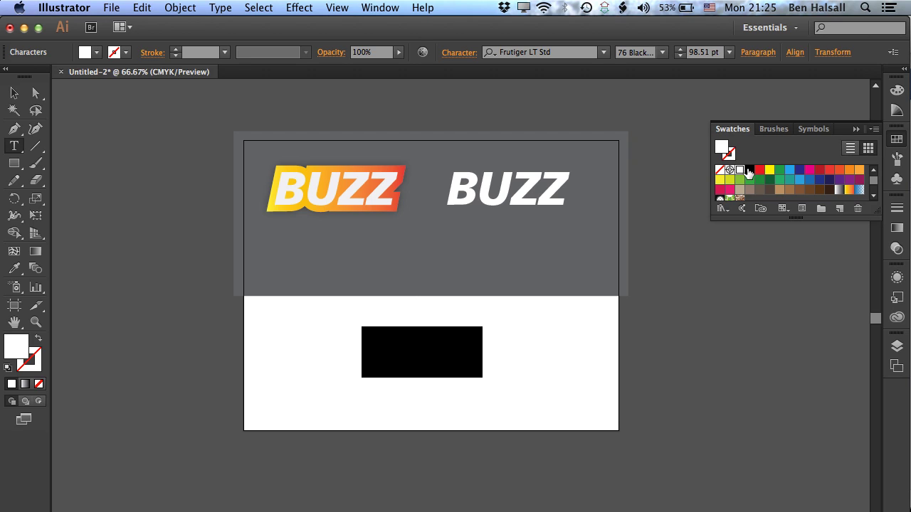
{"action": "left_click", "coordinate": [749, 170]}
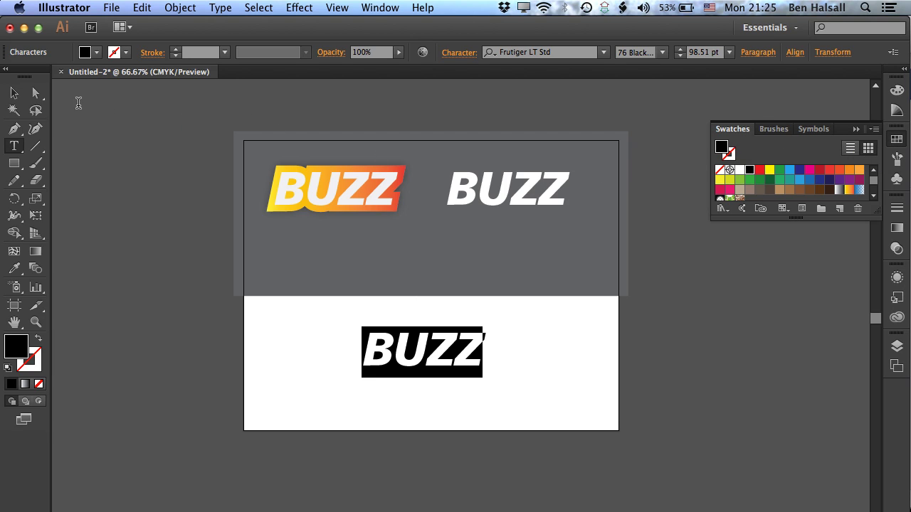
{"action": "left_click", "coordinate": [13, 93]}
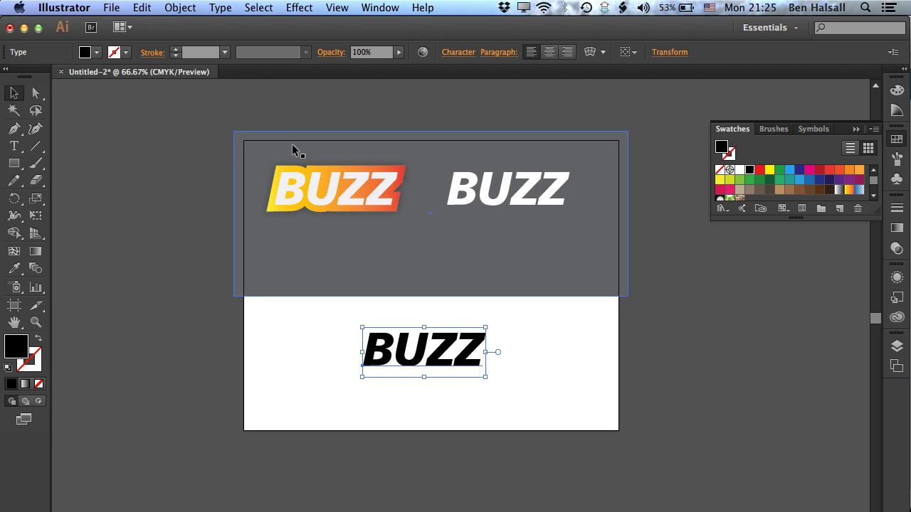
- Convert the black BUZZ text to outlines with Type > Create Outlines
{"action": "left_click", "coordinate": [219, 8]}
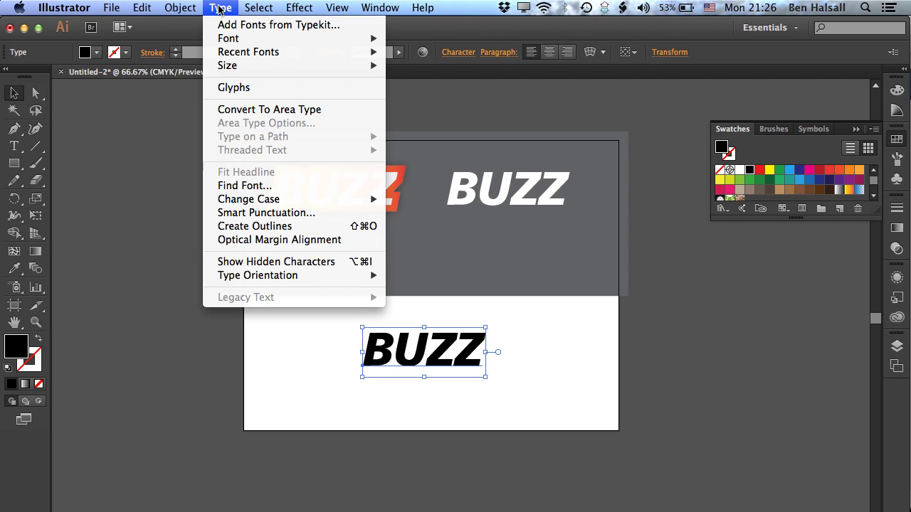
{"action": "left_click", "coordinate": [247, 227]}
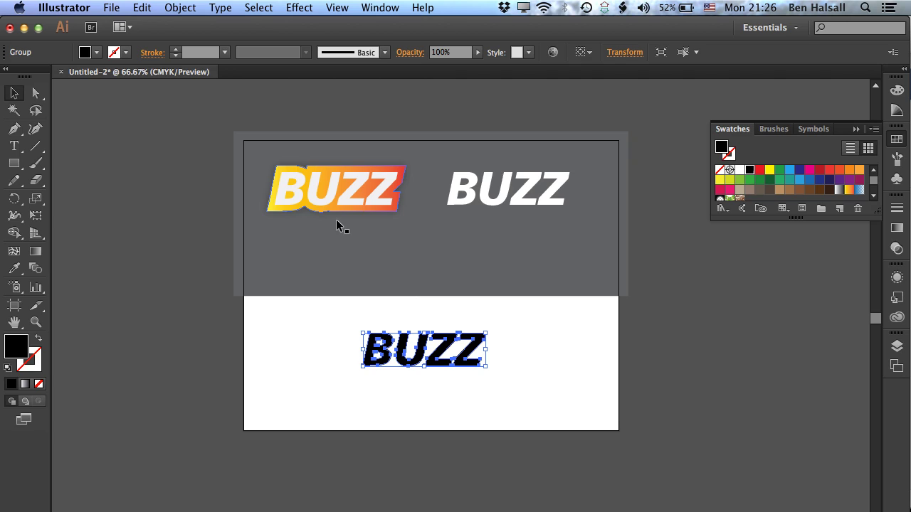
- Paste the outlined BUZZ in place and fill it red, undoing a test offset move
{"action": "left_click", "coordinate": [372, 342]}
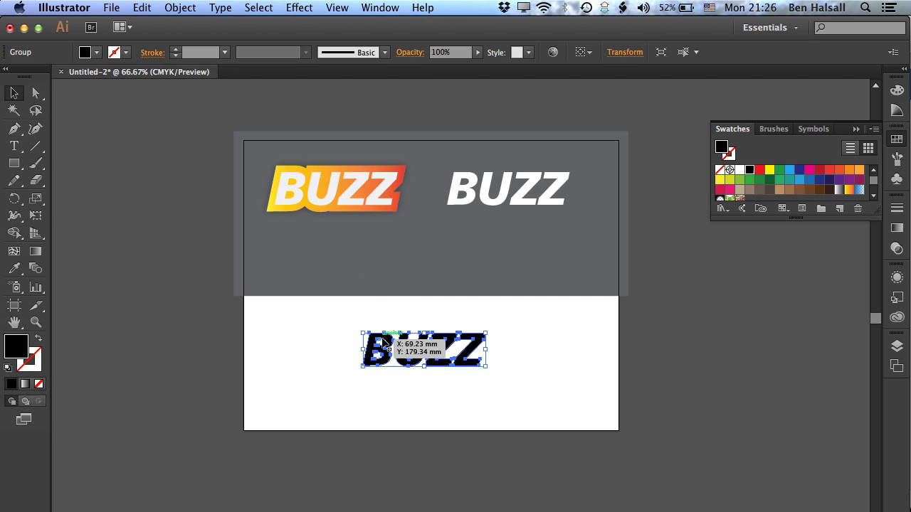
{"action": "left_click", "coordinate": [142, 7]}
{"action": "left_click", "coordinate": [151, 74]}
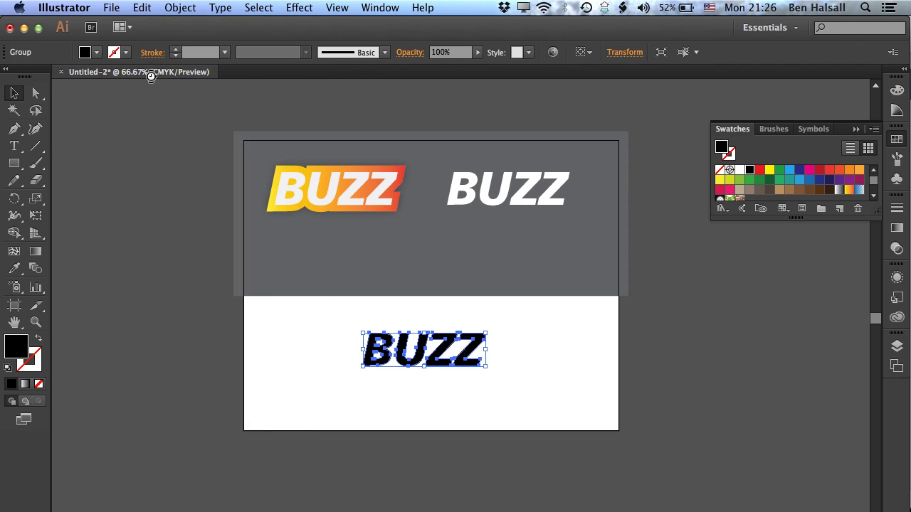
{"action": "left_click", "coordinate": [149, 7]}
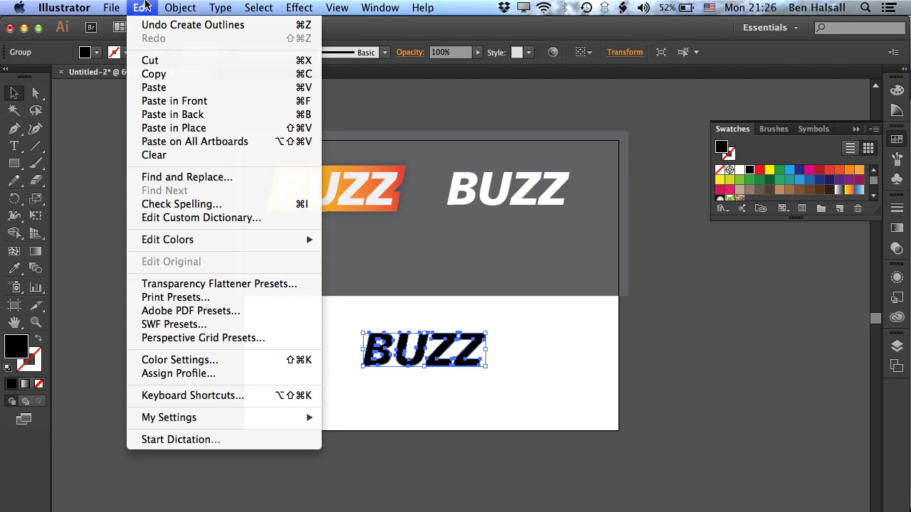
{"action": "left_click", "coordinate": [172, 134]}
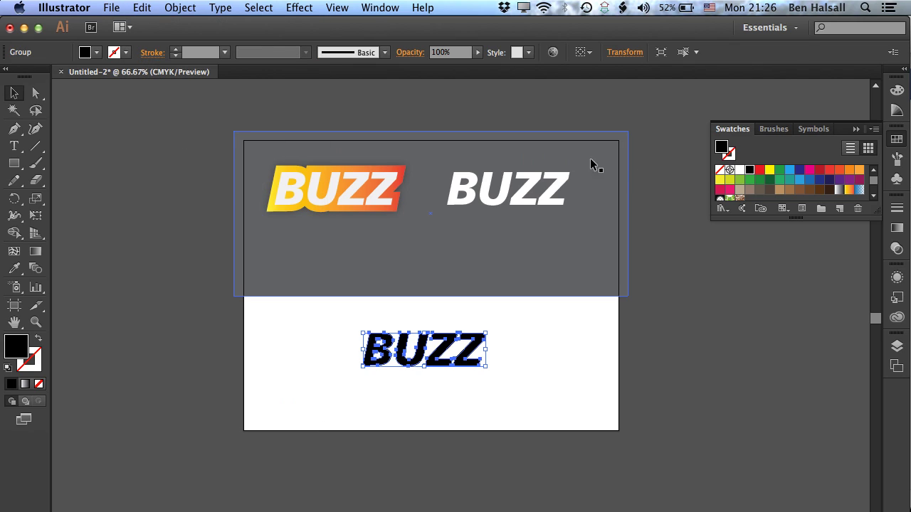
{"action": "left_click", "coordinate": [759, 170]}
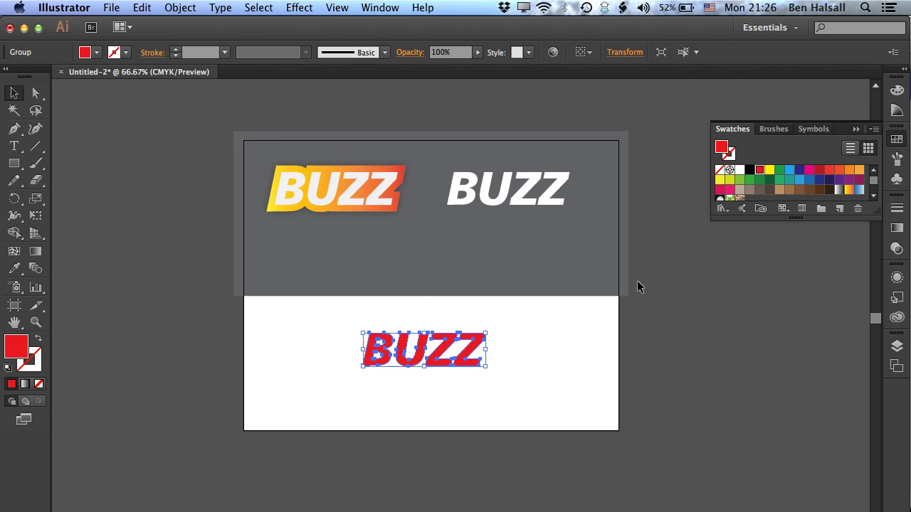
{"action": "left_click_drag", "start_coordinate": [469, 350], "coordinate": [486, 371]}
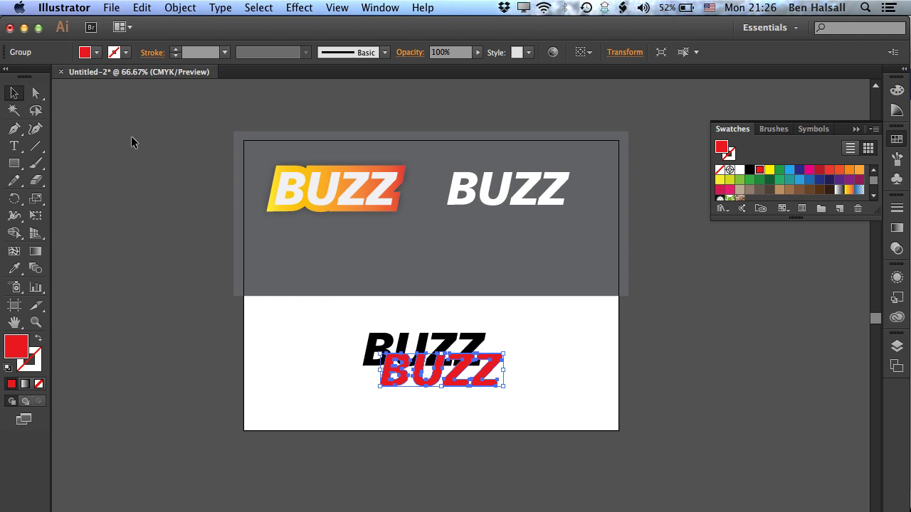
{"action": "left_click", "coordinate": [145, 7]}
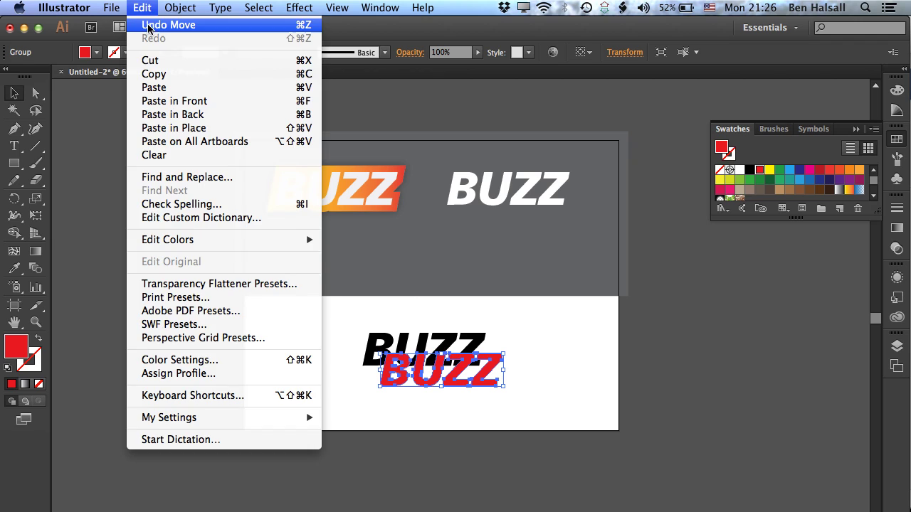
{"action": "left_click", "coordinate": [151, 32]}
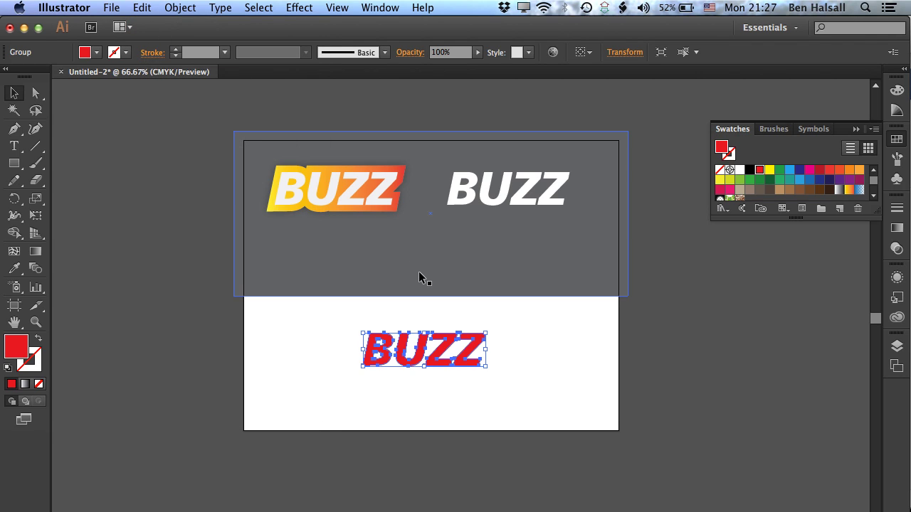
- Give the red BUZZ an outside-aligned stroke, set to 8 pt then raised to 14 pt
{"action": "left_click", "coordinate": [897, 211]}
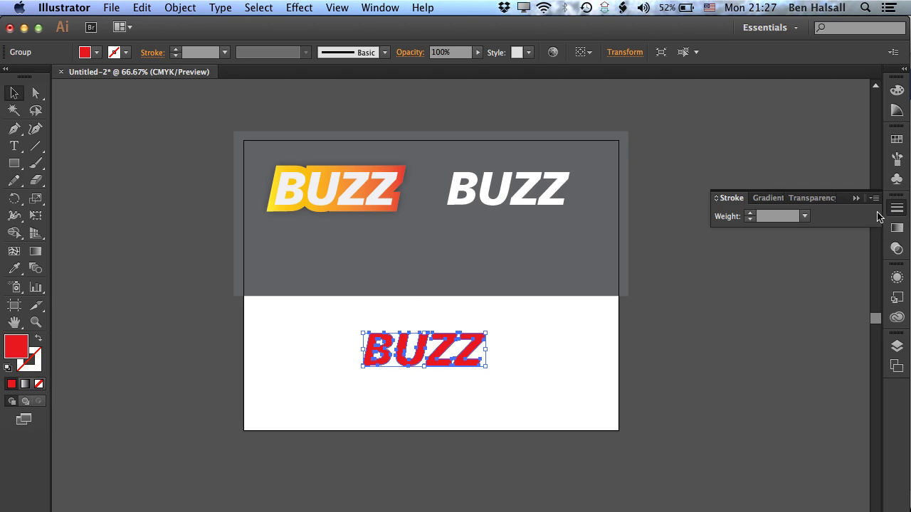
{"action": "left_click", "coordinate": [873, 201]}
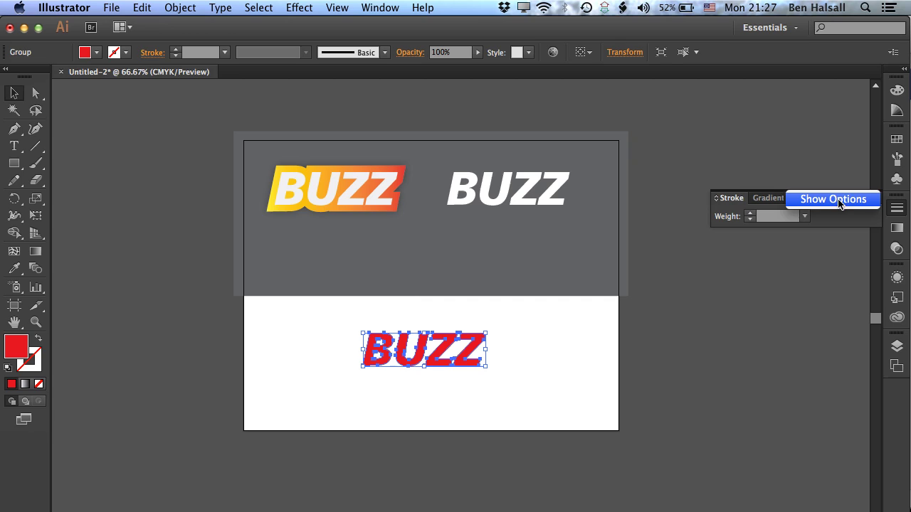
{"action": "left_click", "coordinate": [843, 202]}
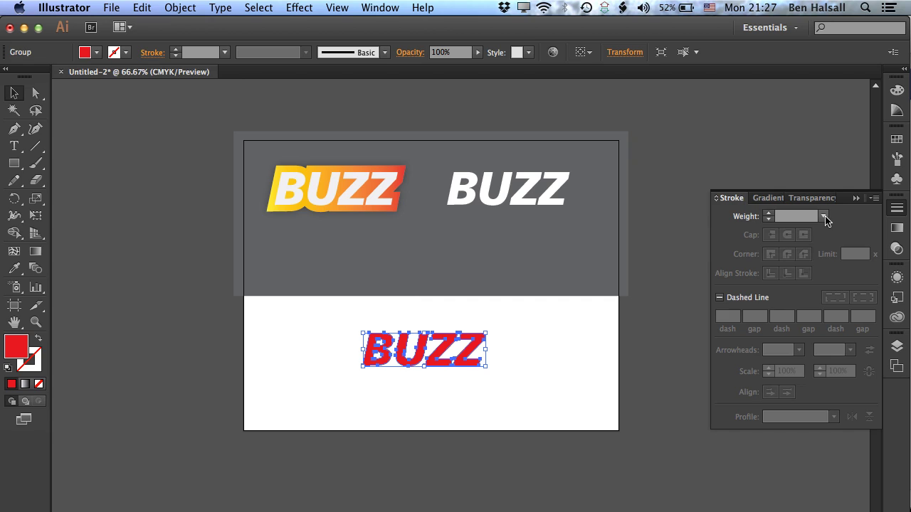
{"action": "left_click", "coordinate": [823, 216]}
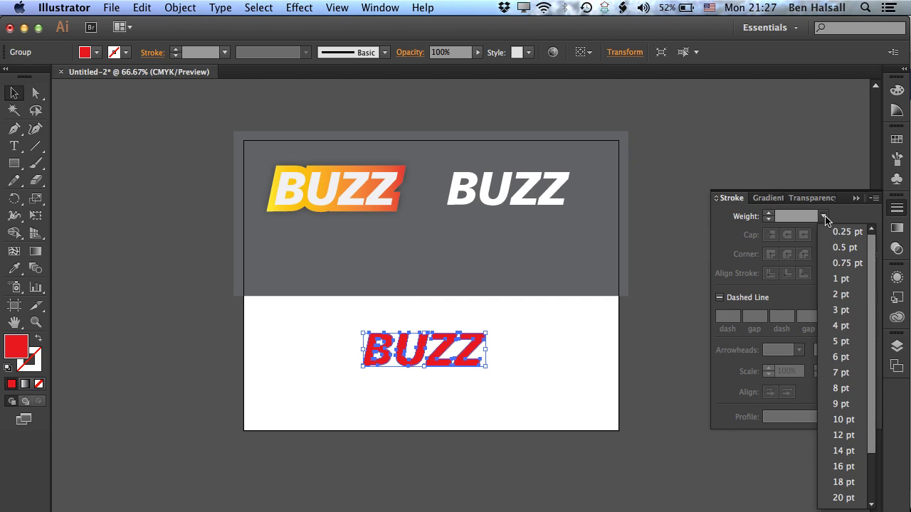
{"action": "left_click", "coordinate": [835, 388]}
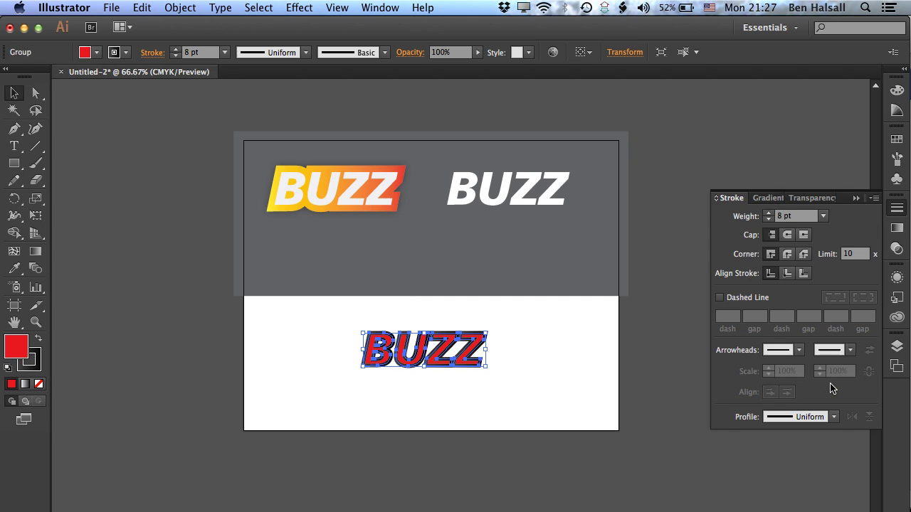
{"action": "left_click", "coordinate": [803, 274]}
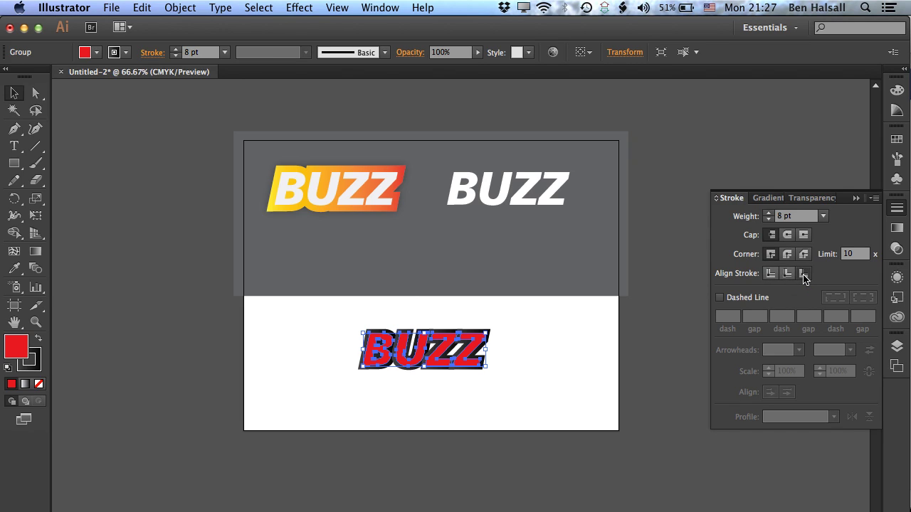
{"action": "left_click", "coordinate": [808, 219]}
{"action": "left_click", "coordinate": [823, 217]}
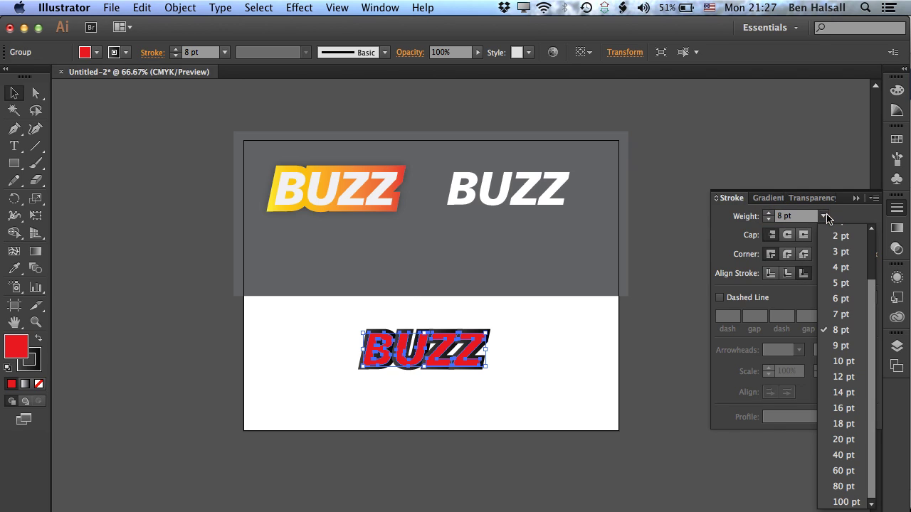
{"action": "left_click", "coordinate": [842, 392]}
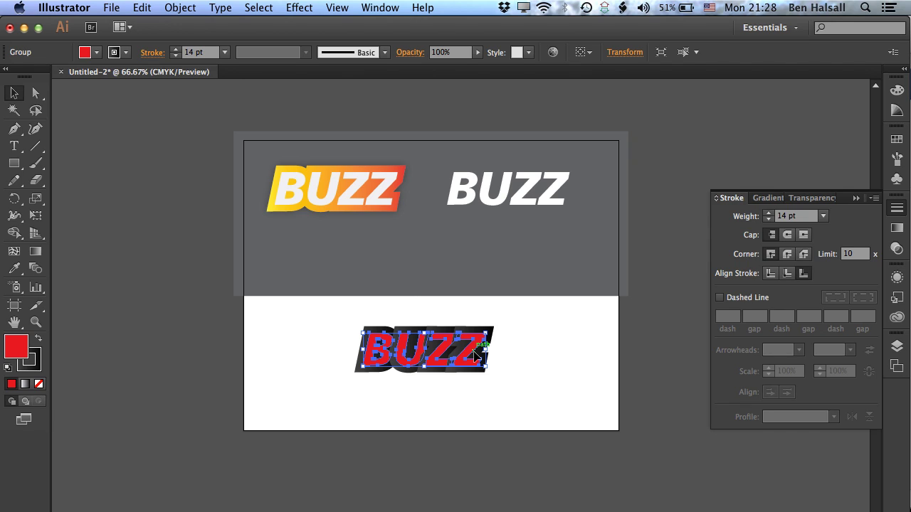
- Expand the red BUZZ's fill and stroke into shapes and zoom in on the lettering
{"action": "left_click", "coordinate": [182, 6]}
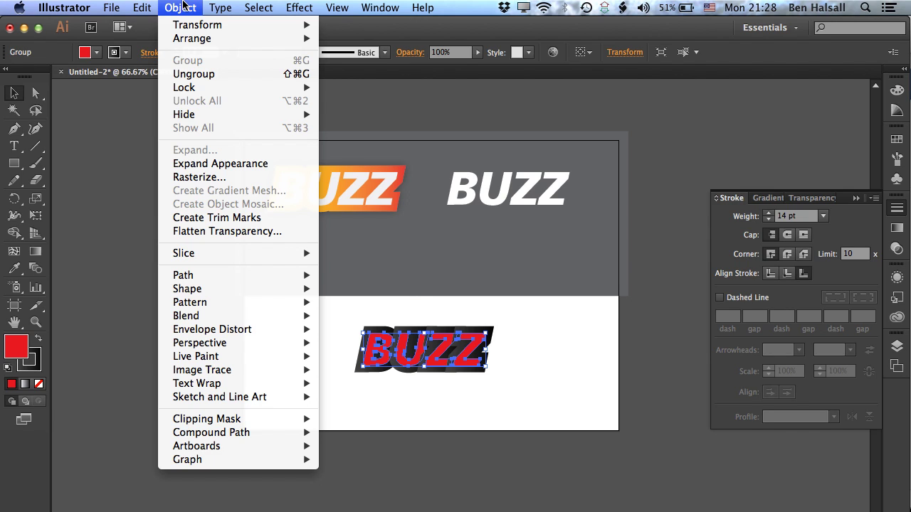
{"action": "left_click", "coordinate": [190, 164]}
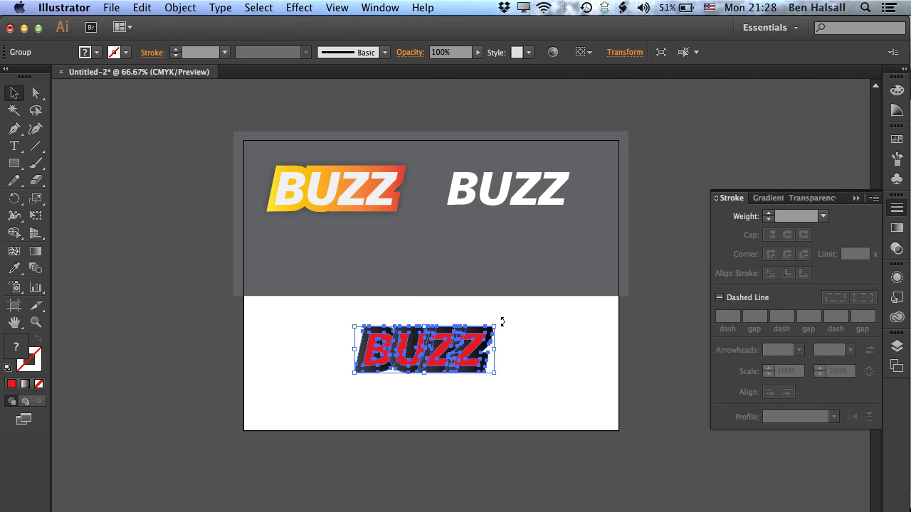
{"action": "key", "text": "super+equal"}
{"action": "key", "text": "super+equal"}
{"action": "key", "text": "super+equal"}
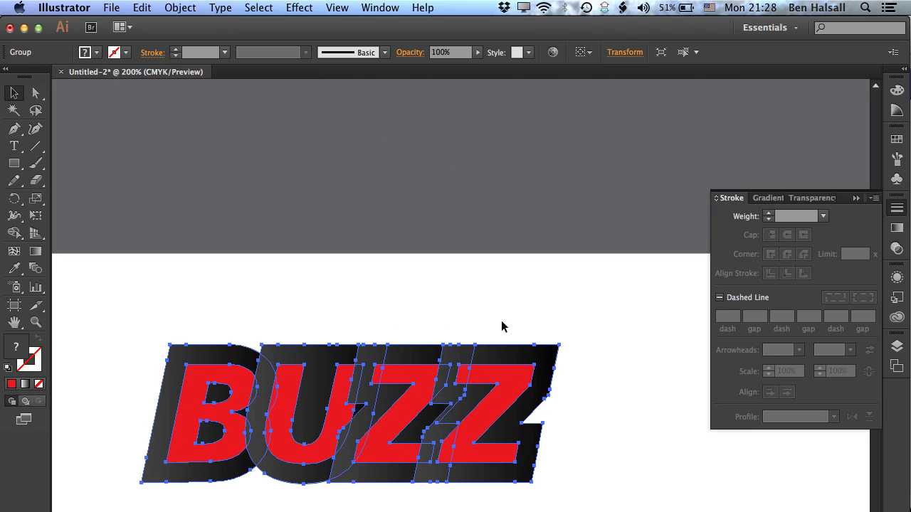
{"action": "left_click_drag", "start_coordinate": [472, 375], "coordinate": [523, 234]}
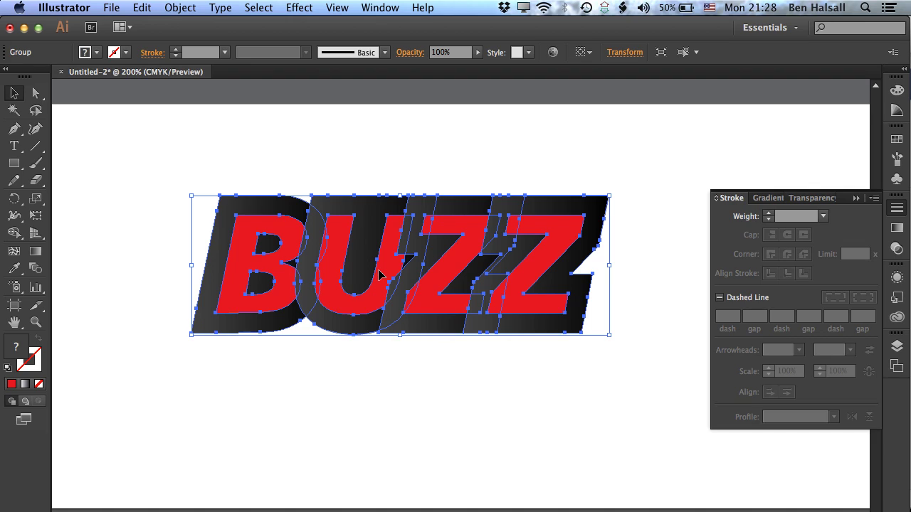
- Unite the BUZZ shapes into one compound path using the Pathfinder panel
{"action": "left_click", "coordinate": [385, 7]}
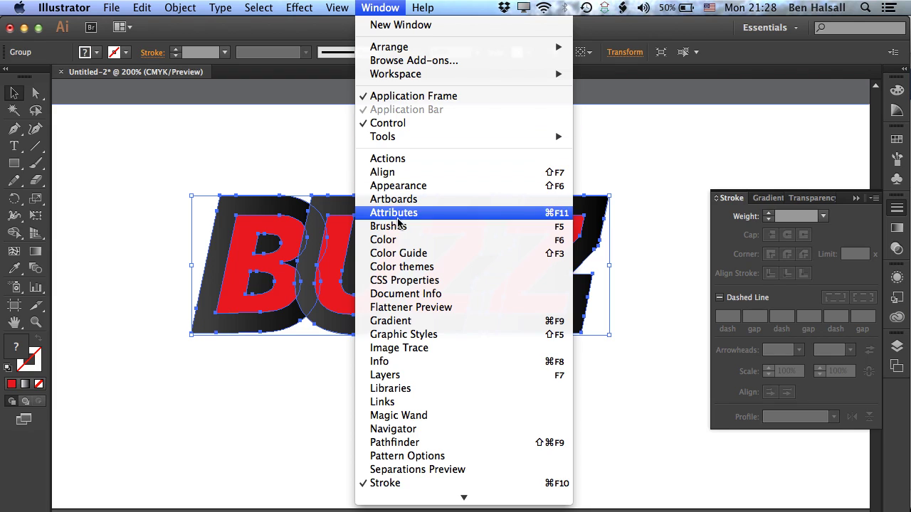
{"action": "left_click", "coordinate": [413, 444]}
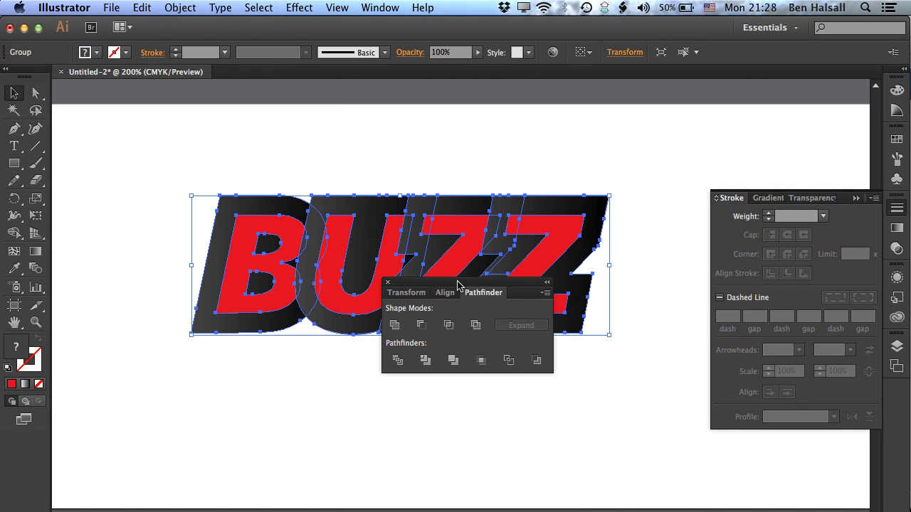
{"action": "mouse_move", "coordinate": [459, 293]}
{"action": "left_mouse_down"}
{"action": "mouse_move", "coordinate": [626, 197]}
{"action": "mouse_move", "coordinate": [727, 122]}
{"action": "left_mouse_up"}
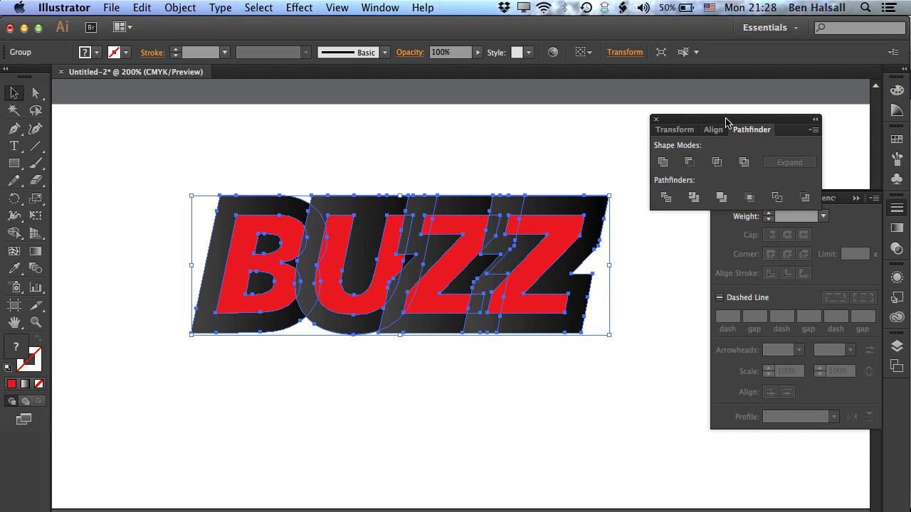
{"action": "left_click", "coordinate": [663, 163]}
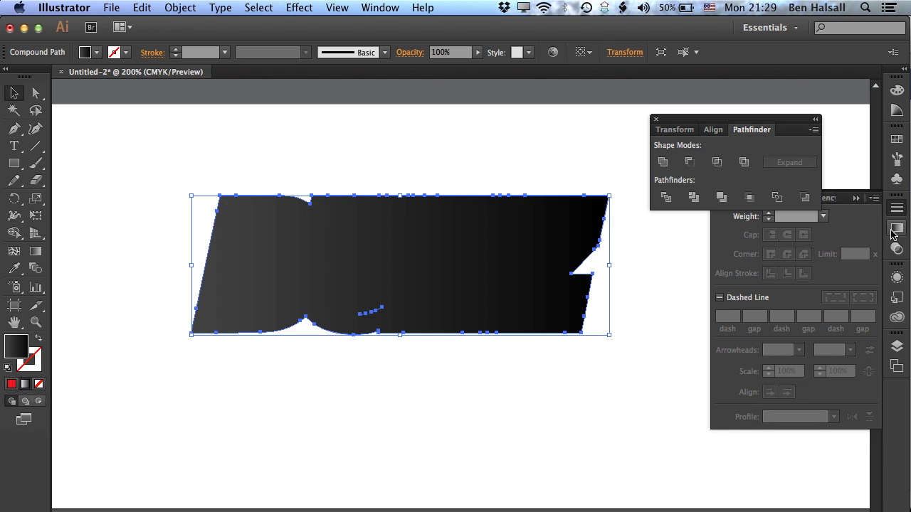
- Reset the workspace to Essentials
{"action": "left_click", "coordinate": [379, 7]}
{"action": "mouse_move", "coordinate": [417, 76]}
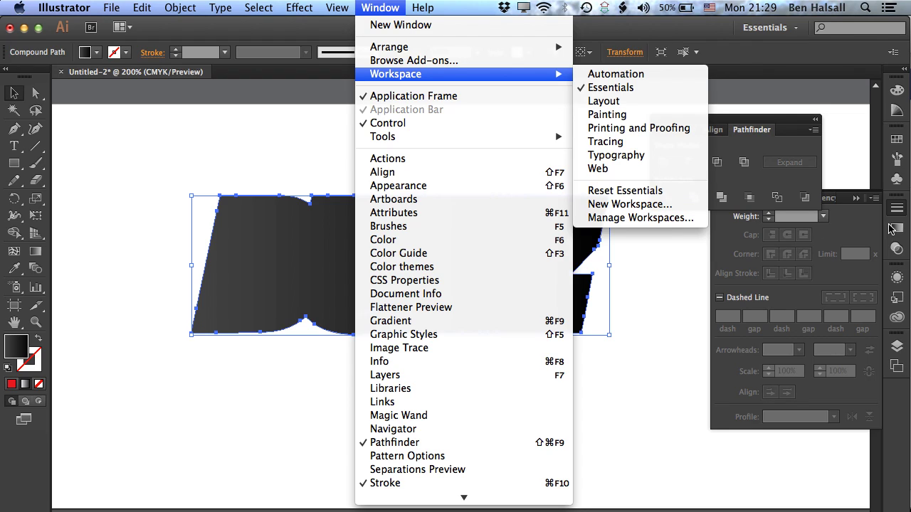
{"action": "left_click", "coordinate": [661, 190]}
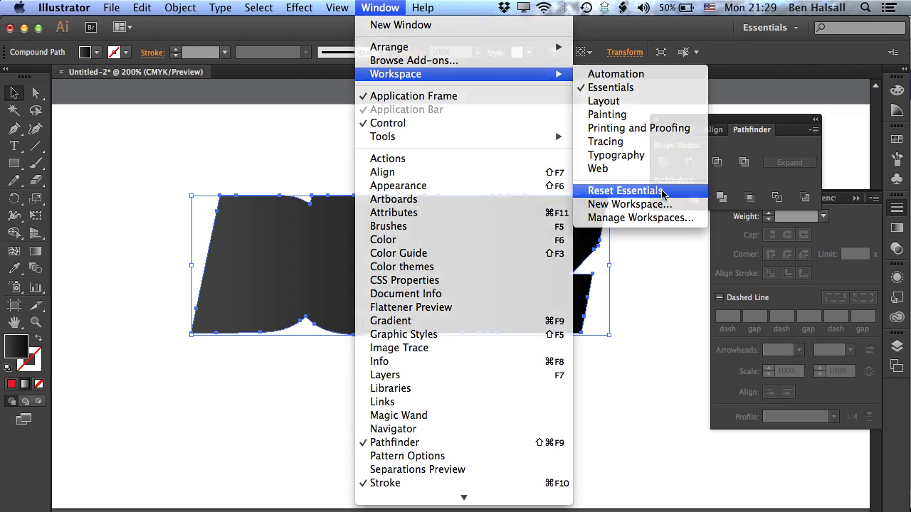
- Show the Gradient panel with the black compound shape reselected
{"action": "left_click", "coordinate": [896, 231]}
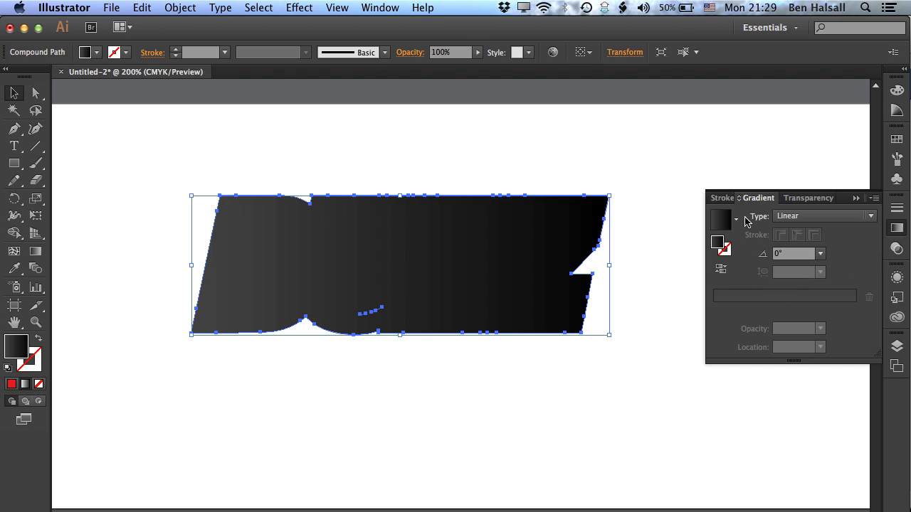
{"action": "left_click", "coordinate": [635, 249]}
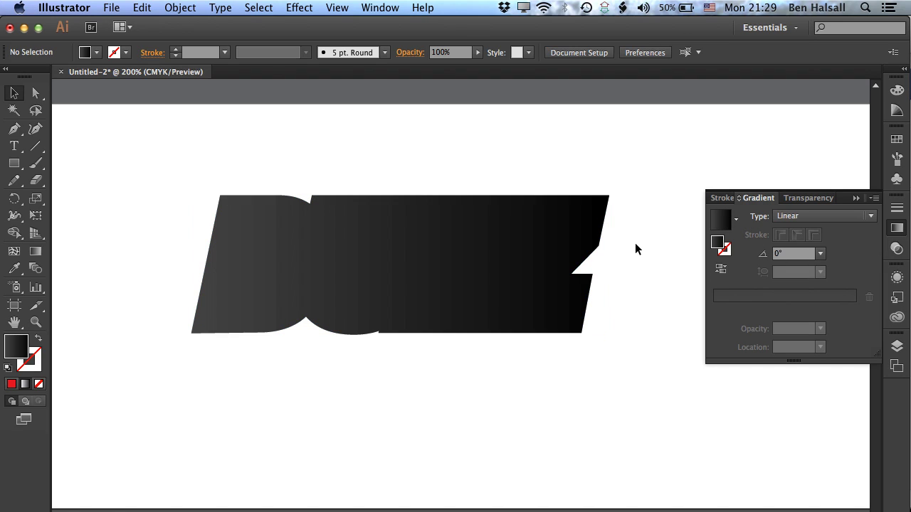
{"action": "left_click", "coordinate": [551, 240]}
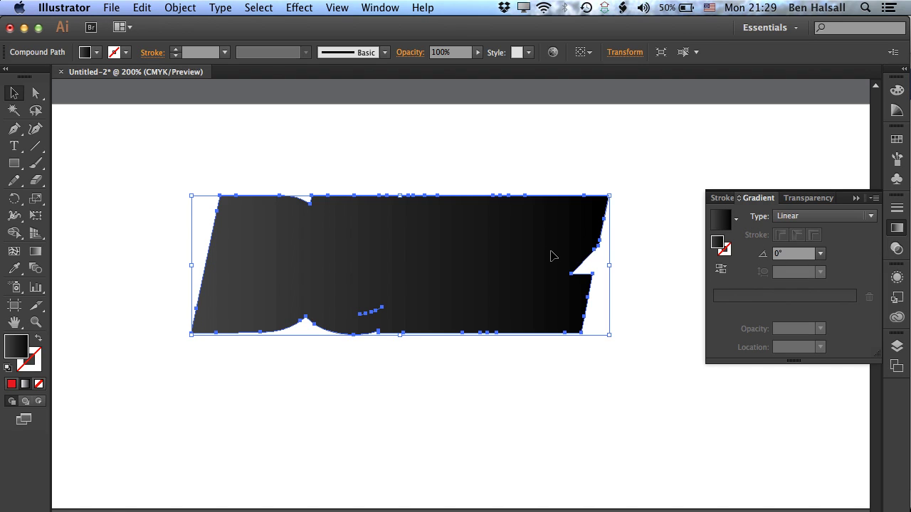
- Apply the Orange, Yellow gradient preset and make its leftmost stop orange-red
{"action": "left_click", "coordinate": [737, 221]}
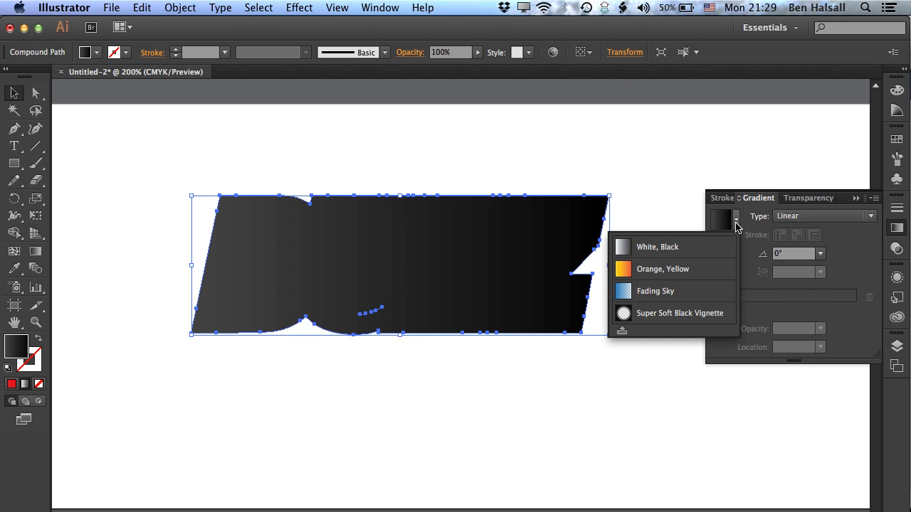
{"action": "left_click", "coordinate": [670, 272]}
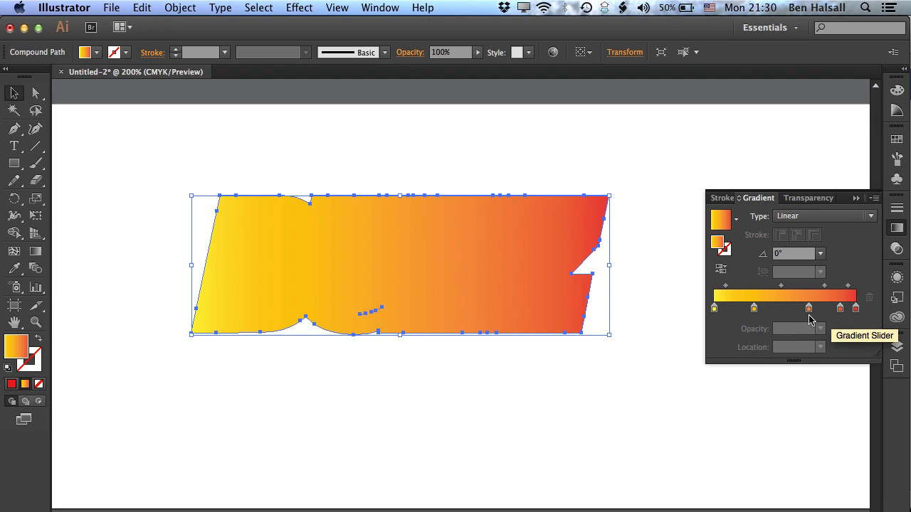
{"action": "double_click", "coordinate": [714, 309]}
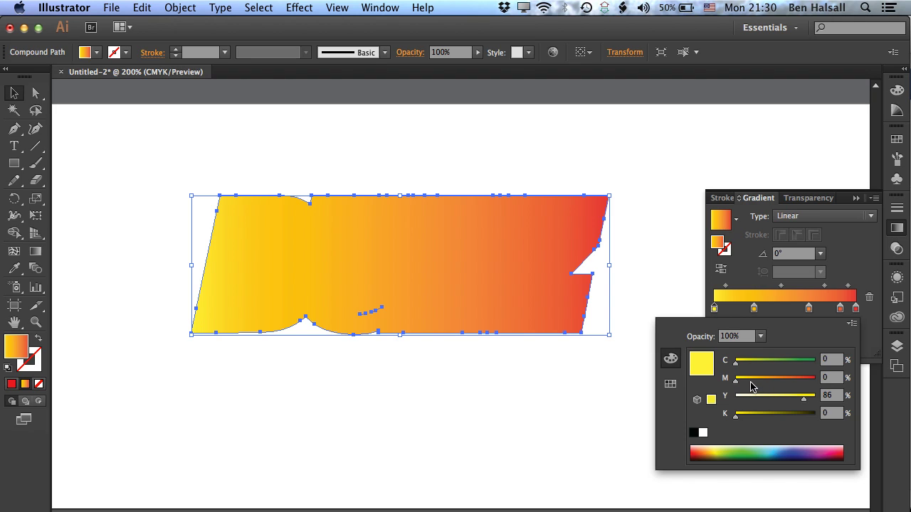
{"action": "left_click_drag", "start_coordinate": [750, 378], "coordinate": [790, 385]}
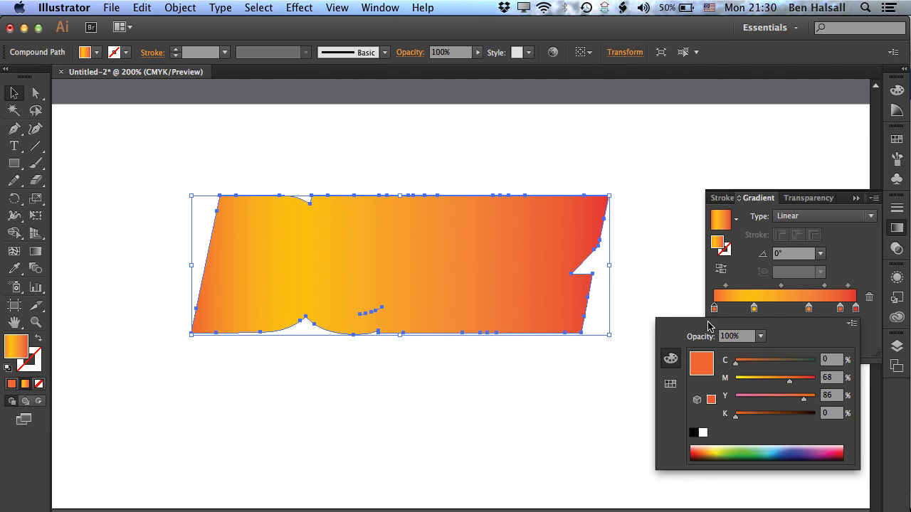
{"action": "left_click", "coordinate": [768, 316]}
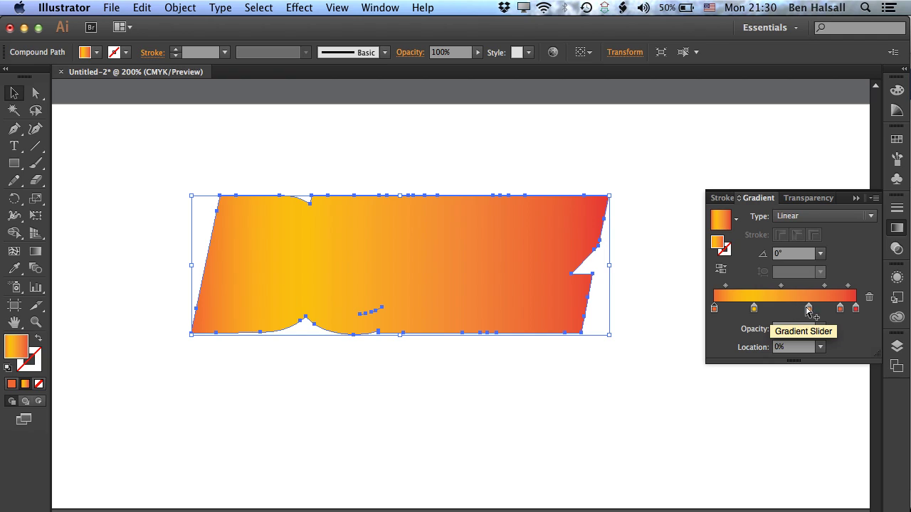
- Remove an extra gradient stop, add a new one, and reposition the stops
{"action": "left_click_drag", "start_coordinate": [808, 308], "coordinate": [809, 386]}
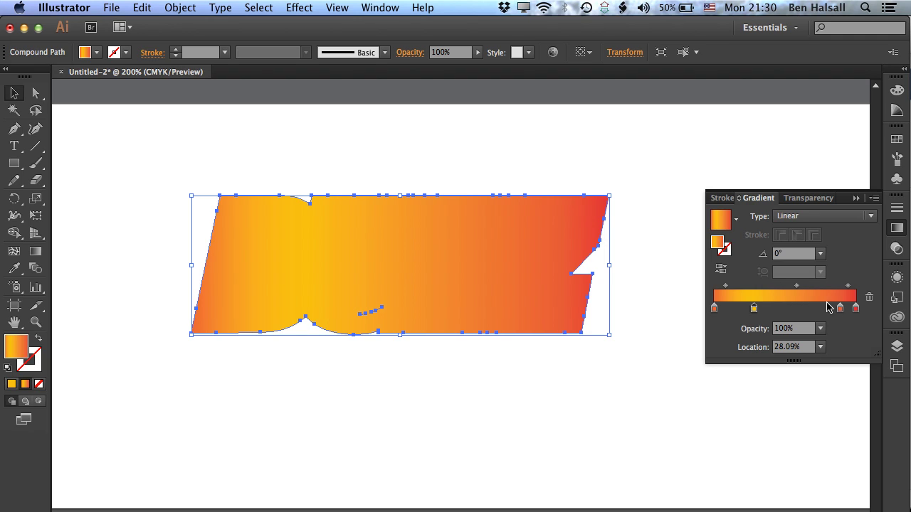
{"action": "left_click", "coordinate": [808, 309]}
{"action": "mouse_move", "coordinate": [808, 309]}
{"action": "left_mouse_down"}
{"action": "mouse_move", "coordinate": [734, 311]}
{"action": "mouse_move", "coordinate": [813, 311]}
{"action": "left_mouse_up"}
{"action": "left_click", "coordinate": [781, 310]}
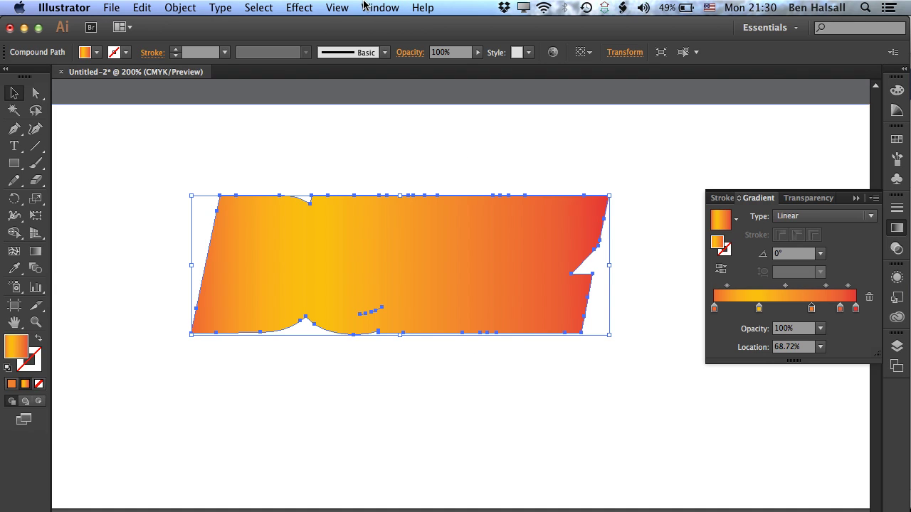
- Send the gradient backing shape to the back, behind the black BUZZ letters
{"action": "left_click", "coordinate": [180, 7]}
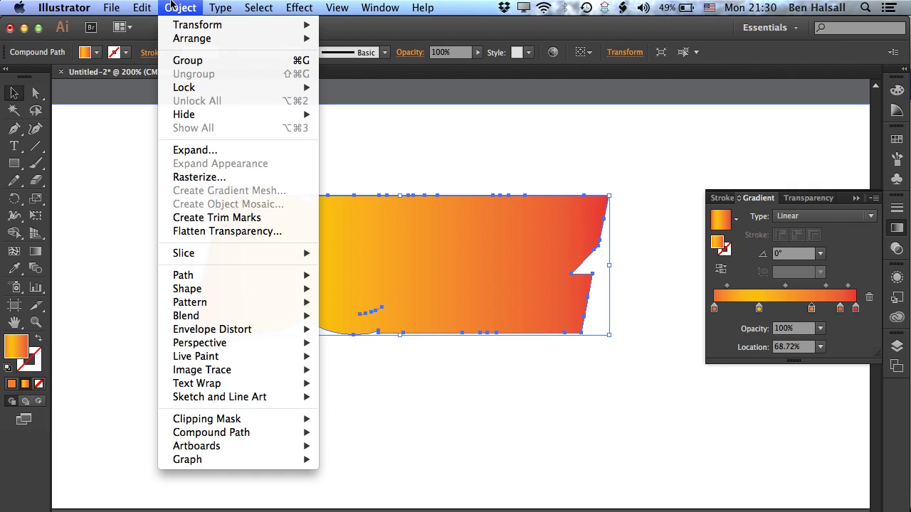
{"action": "mouse_move", "coordinate": [189, 44]}
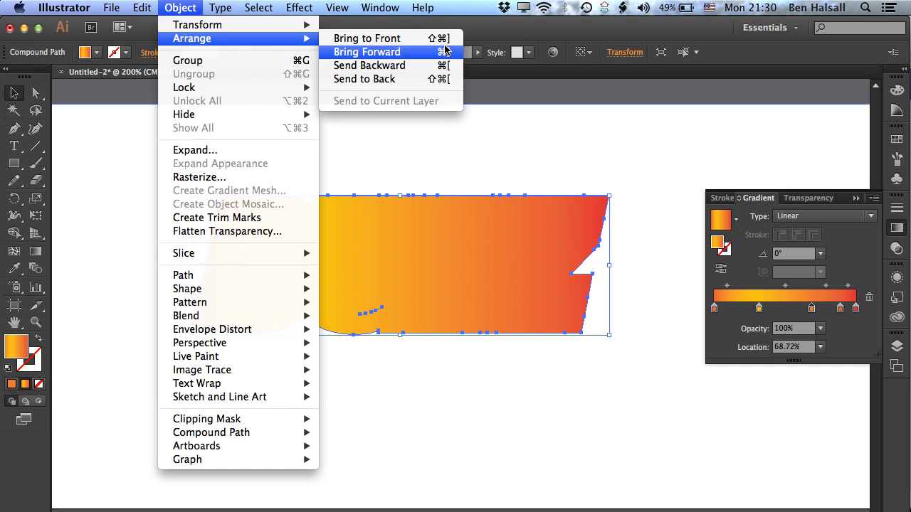
{"action": "left_click", "coordinate": [426, 83]}
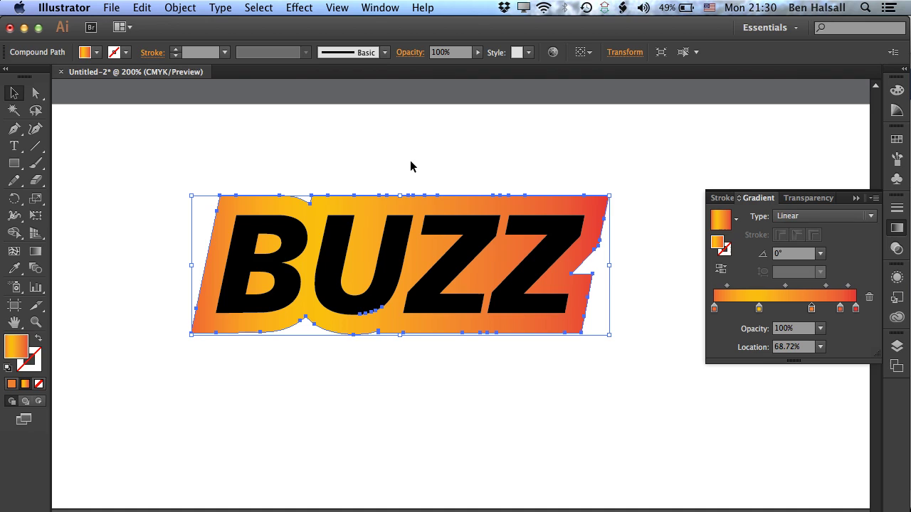
- Fill the BUZZ letters with the White swatch
{"action": "left_click", "coordinate": [401, 234]}
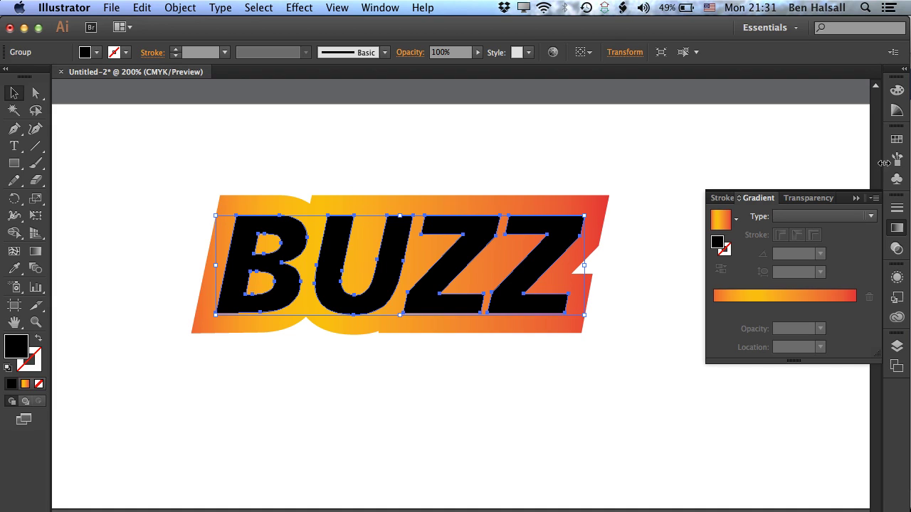
{"action": "left_click", "coordinate": [899, 139]}
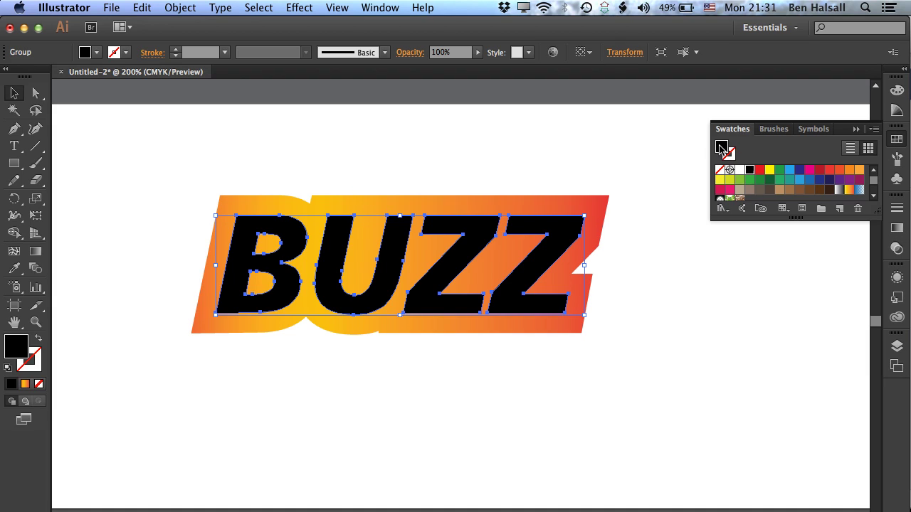
{"action": "left_click", "coordinate": [739, 174]}
- Stretch the grey rectangle down over the artwork and send it to the back
{"action": "left_click", "coordinate": [430, 104]}
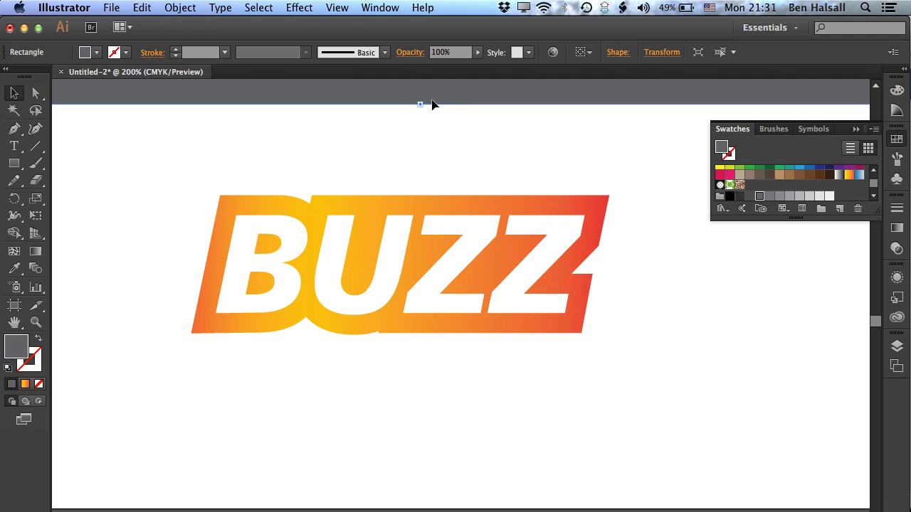
{"action": "left_click_drag", "start_coordinate": [419, 105], "coordinate": [405, 476]}
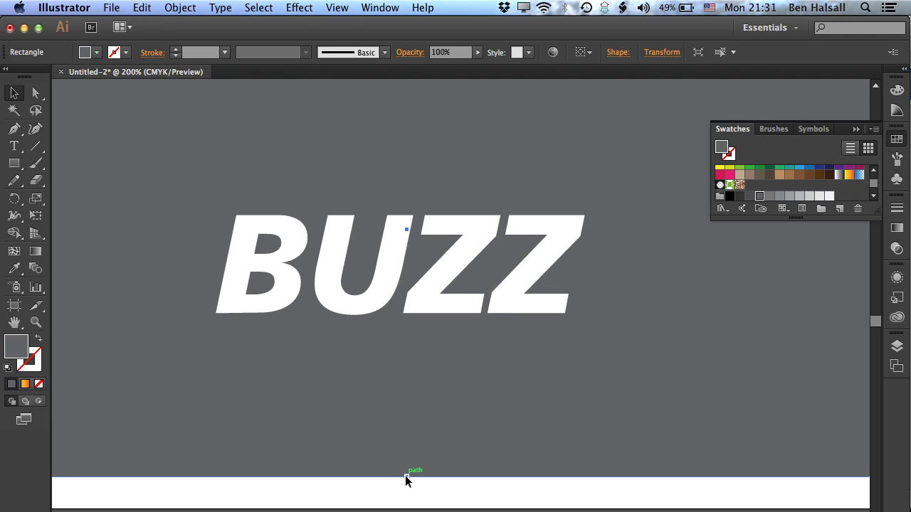
{"action": "left_click", "coordinate": [193, 7]}
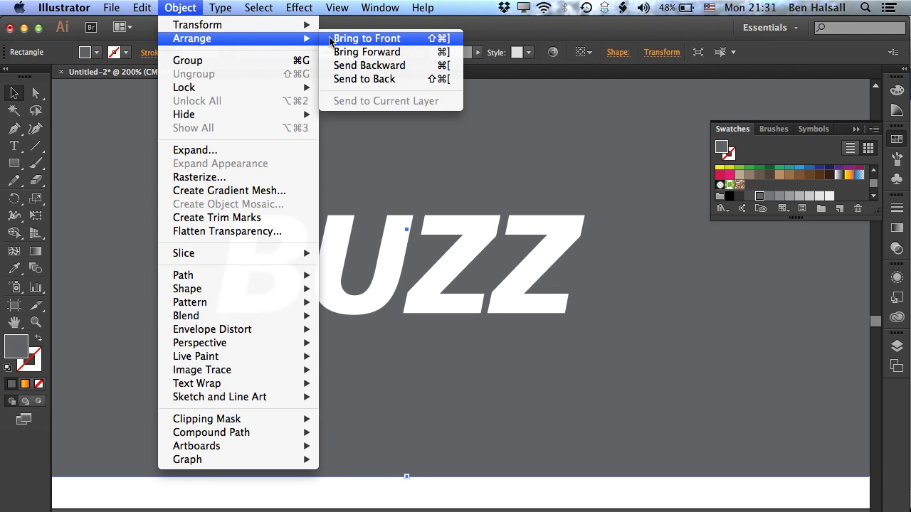
{"action": "left_click", "coordinate": [344, 79]}
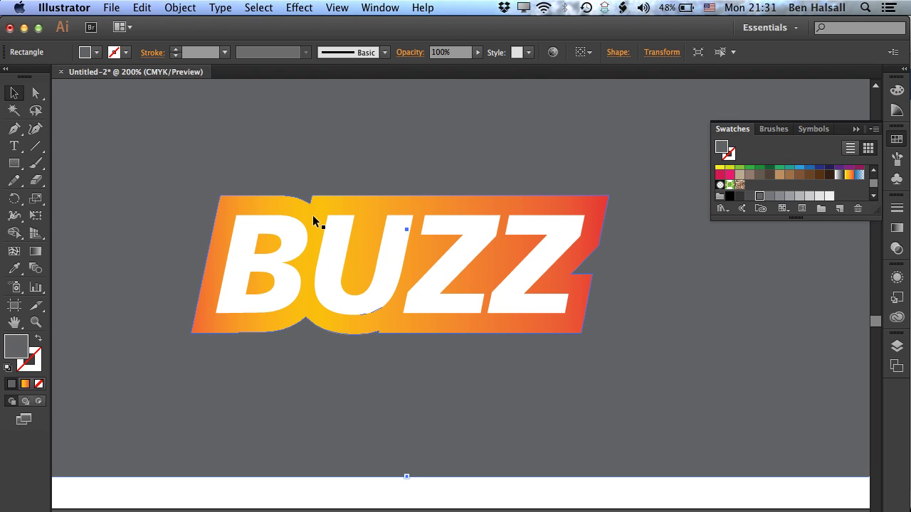
{"action": "left_click", "coordinate": [409, 325]}
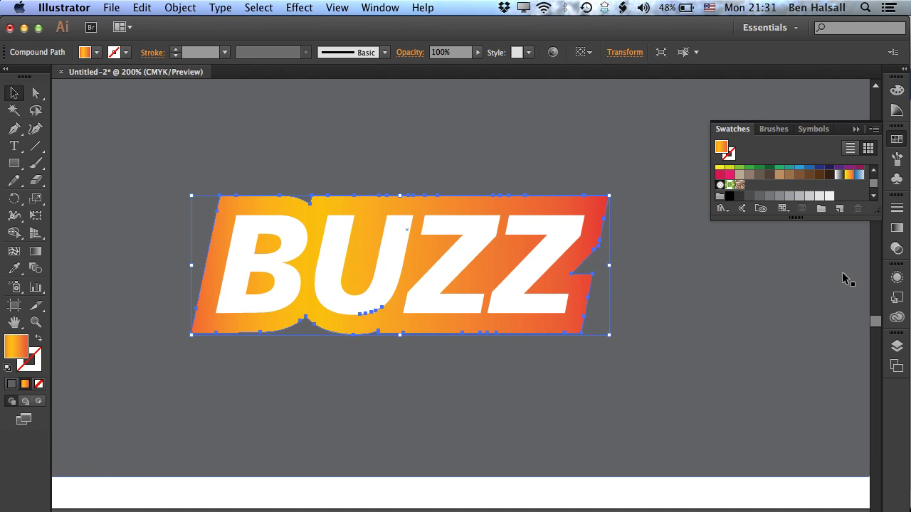
- Give the gradient backing a black drop shadow with 45% opacity, 0 mm offsets and 3 mm blur
{"action": "left_click", "coordinate": [898, 277]}
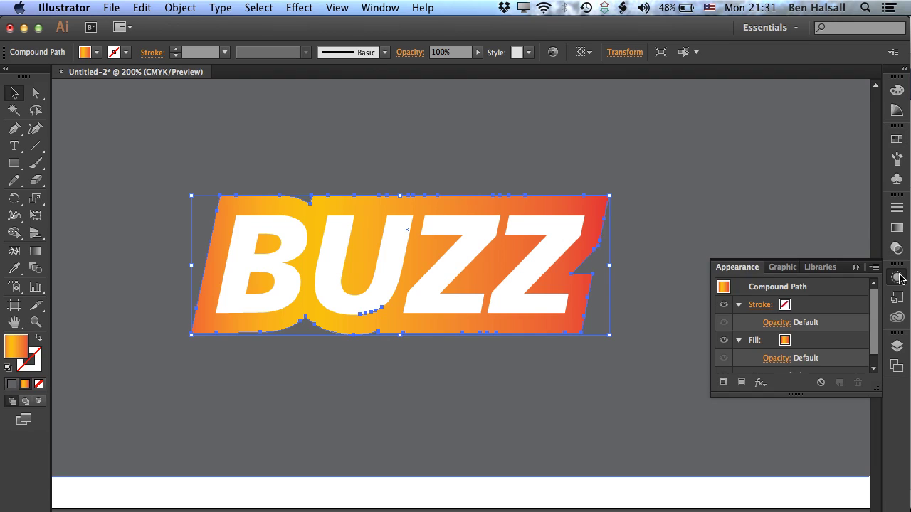
{"action": "left_click", "coordinate": [760, 384]}
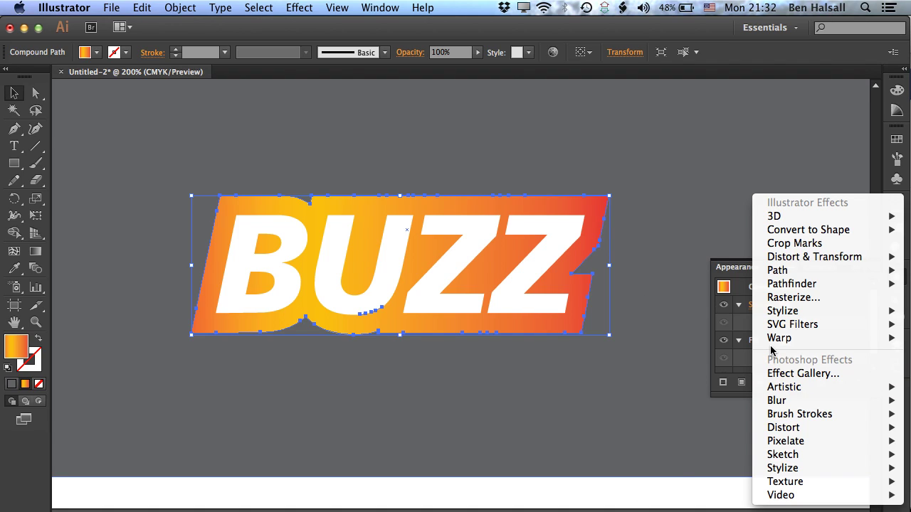
{"action": "mouse_move", "coordinate": [782, 313]}
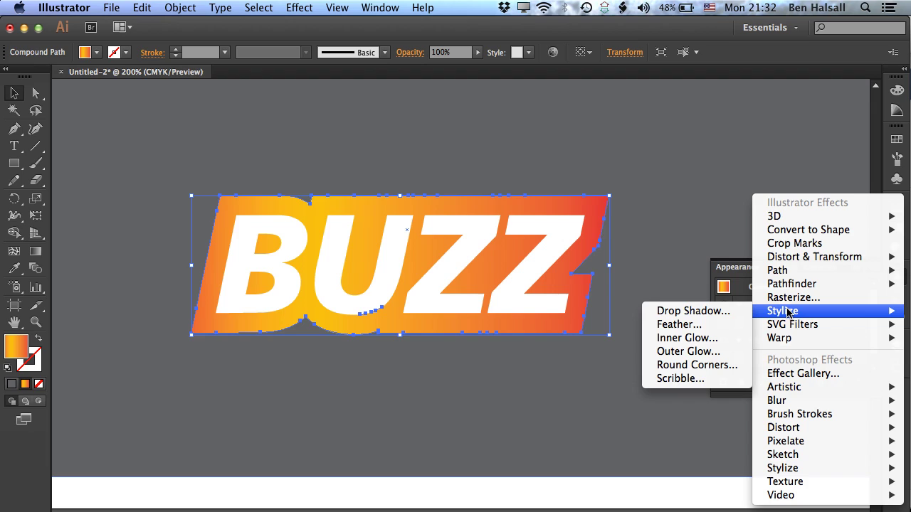
{"action": "left_click", "coordinate": [687, 311]}
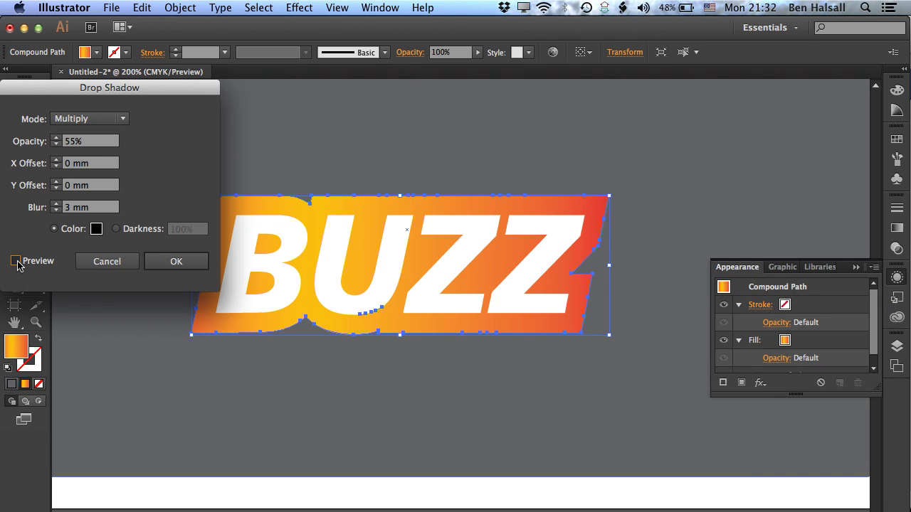
{"action": "left_click", "coordinate": [17, 262]}
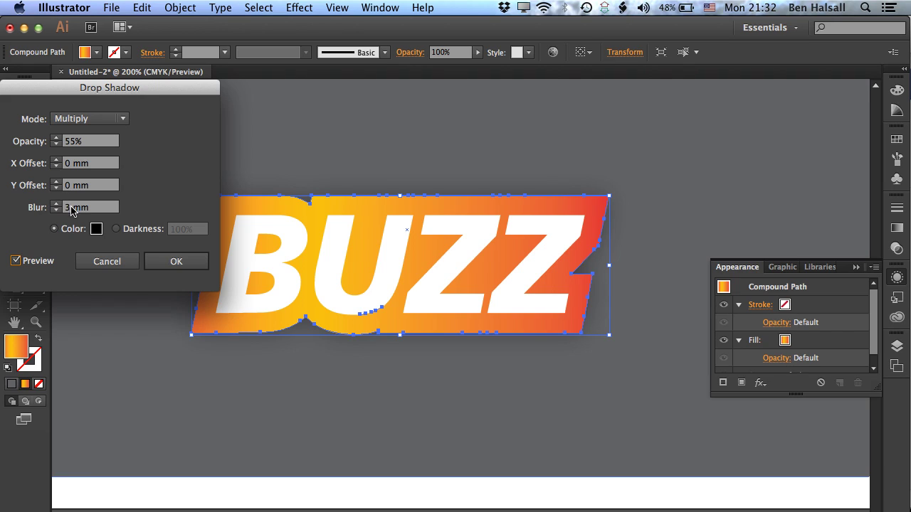
{"action": "left_click", "coordinate": [72, 142]}
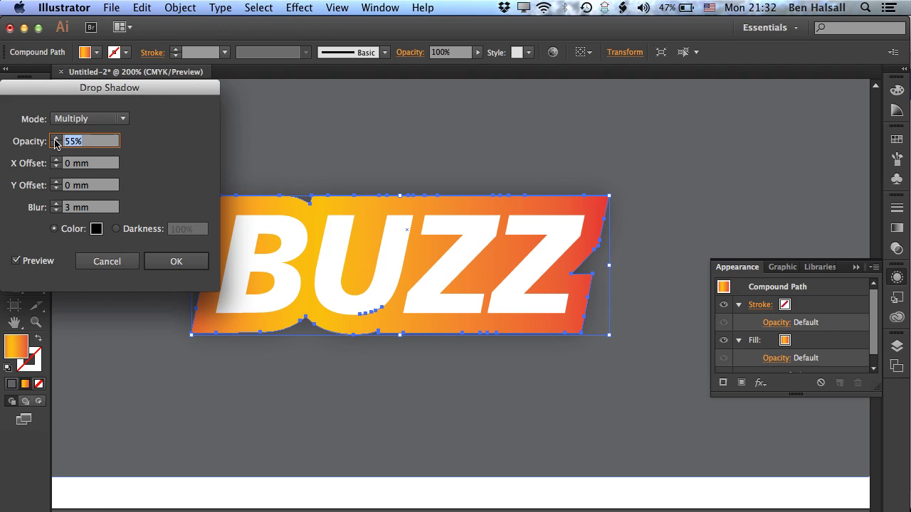
{"action": "type", "text": "45"}
{"action": "key", "text": "Tab"}
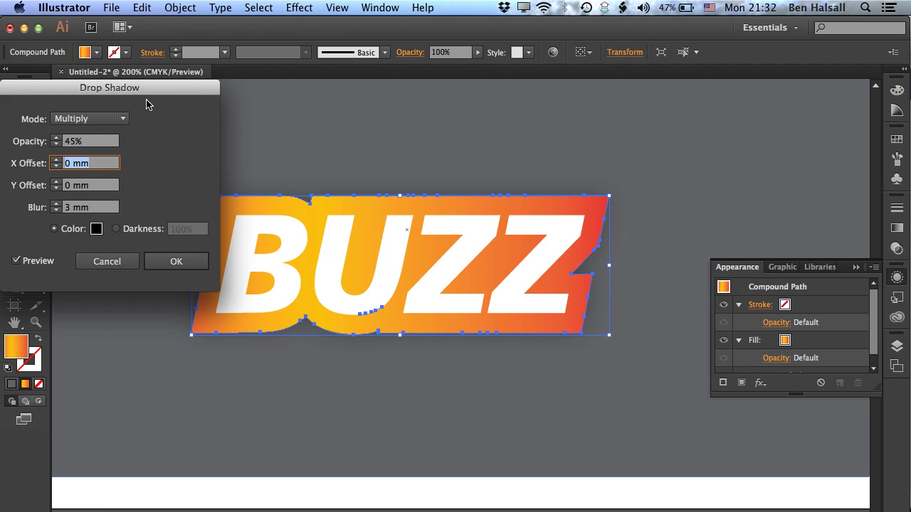
{"action": "left_click", "coordinate": [176, 261]}
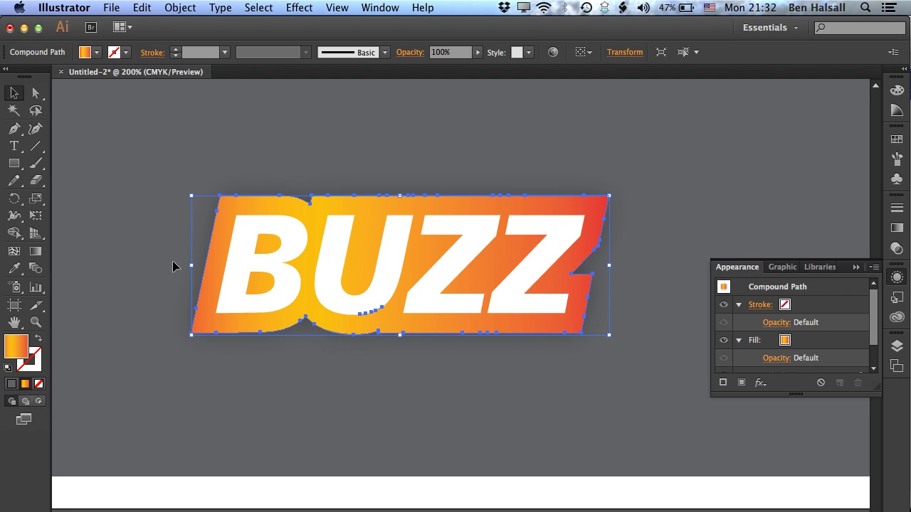
- Deselect, pan to the space right of BUZZ, and type a letter B in a new text frame
{"action": "left_click", "coordinate": [165, 263]}
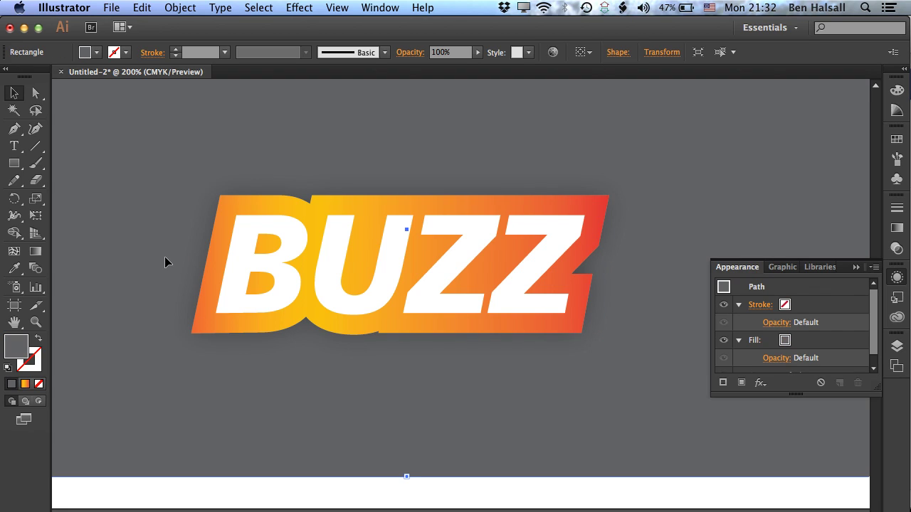
{"action": "key", "text": "super+shift+a"}
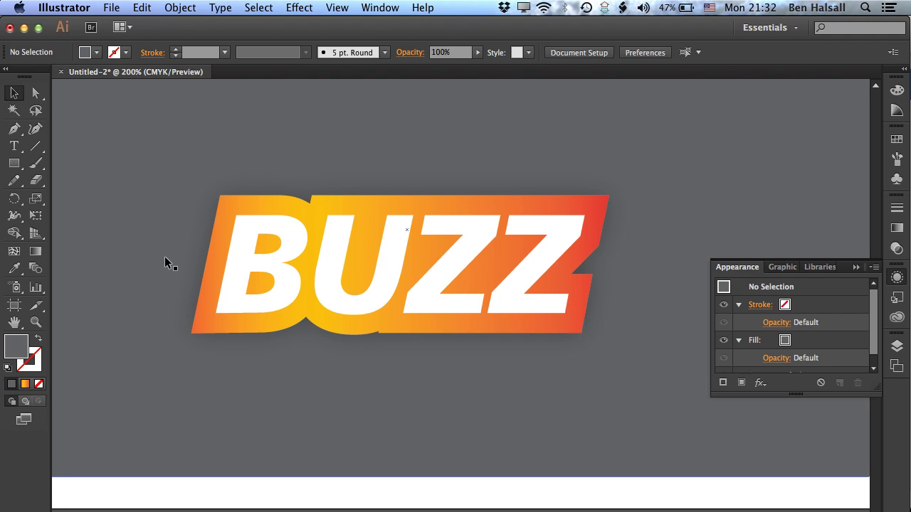
{"action": "left_click_drag", "start_coordinate": [466, 264], "coordinate": [235, 264]}
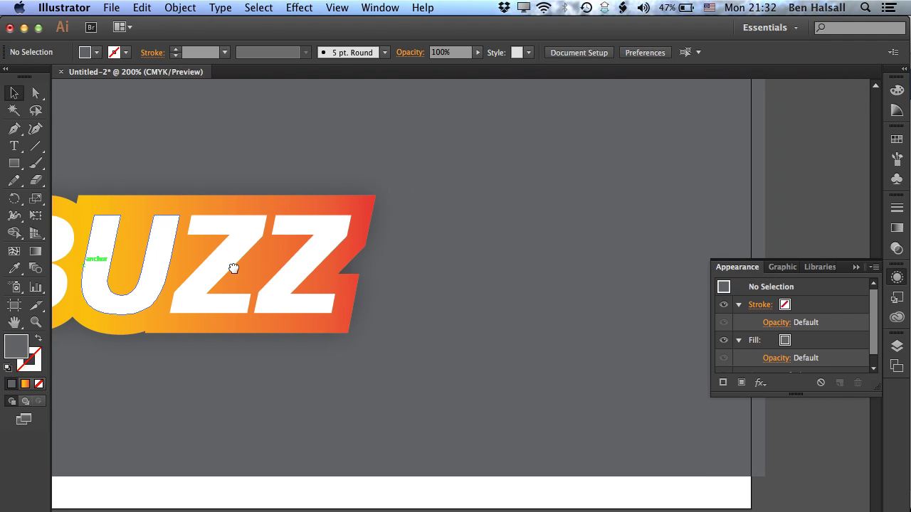
{"action": "left_click", "coordinate": [14, 146]}
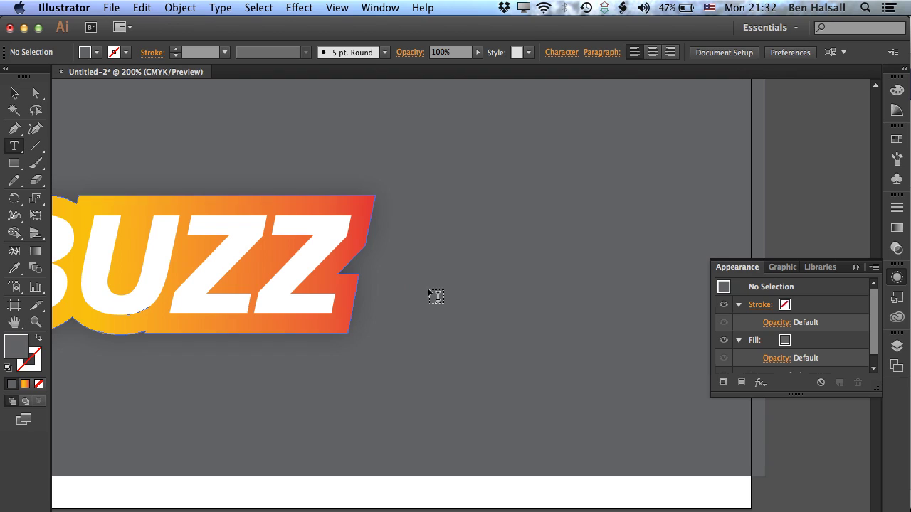
{"action": "left_click_drag", "start_coordinate": [474, 178], "coordinate": [648, 318]}
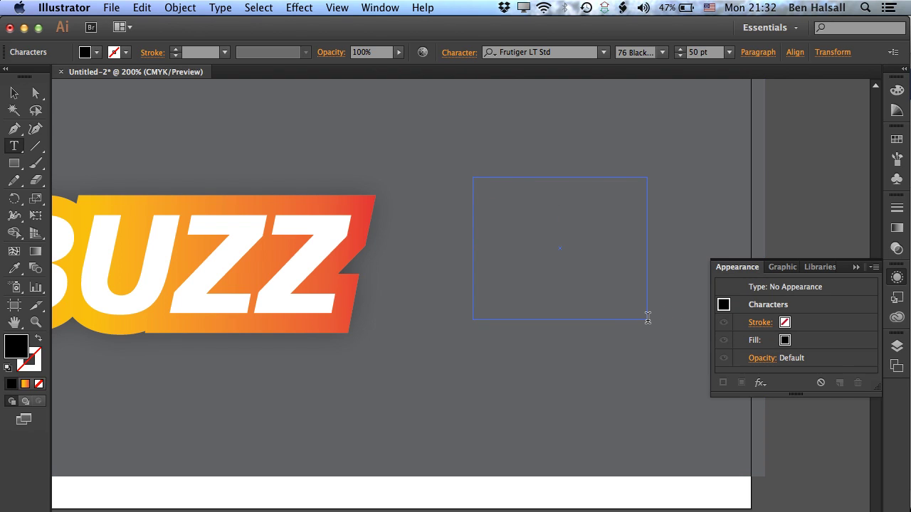
{"action": "type", "text": "B"}
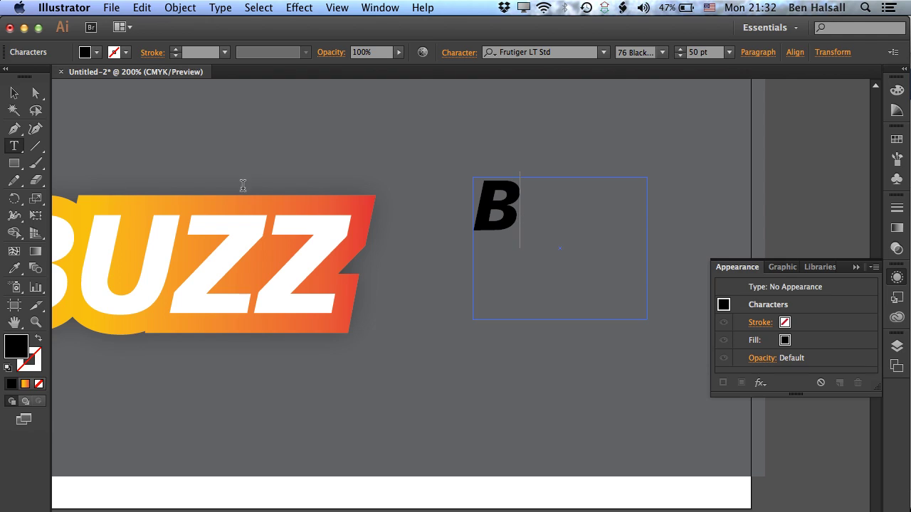
{"action": "left_click", "coordinate": [14, 93]}
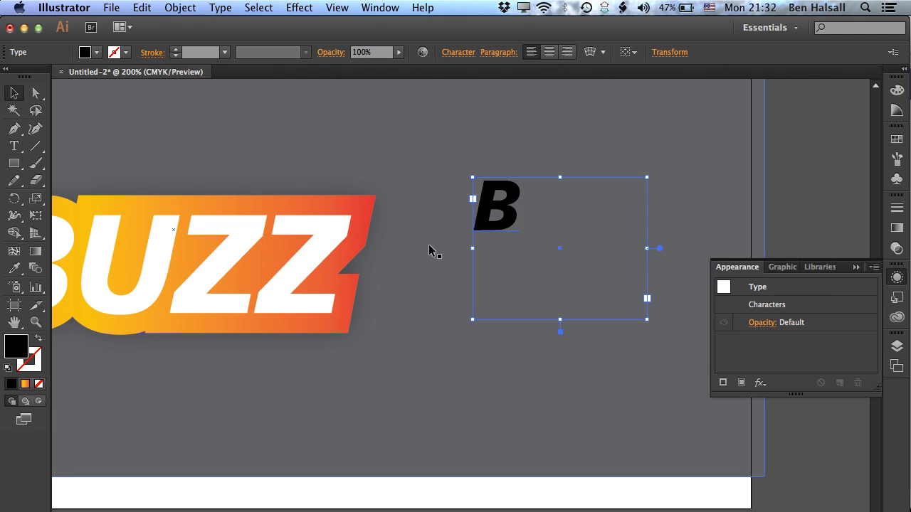
- Convert the B to outlines and paste a copy in place on top
{"action": "left_click", "coordinate": [220, 7]}
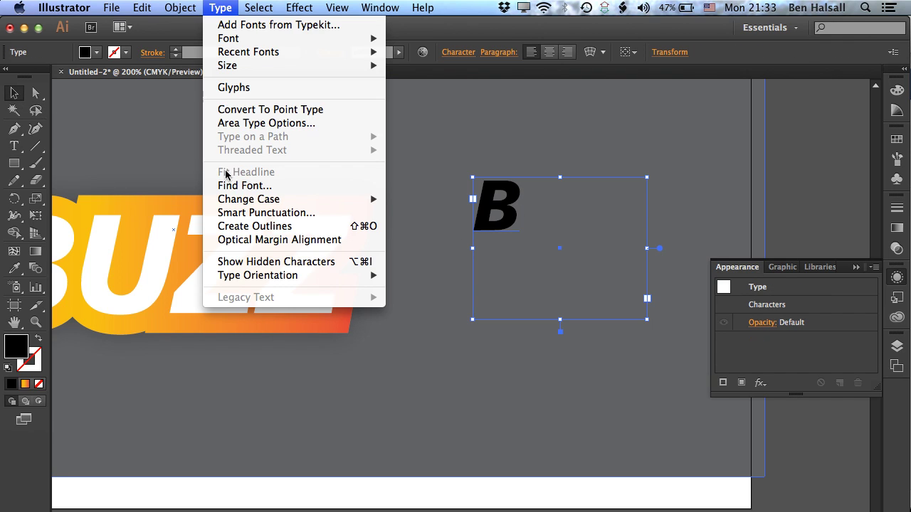
{"action": "left_click", "coordinate": [242, 227]}
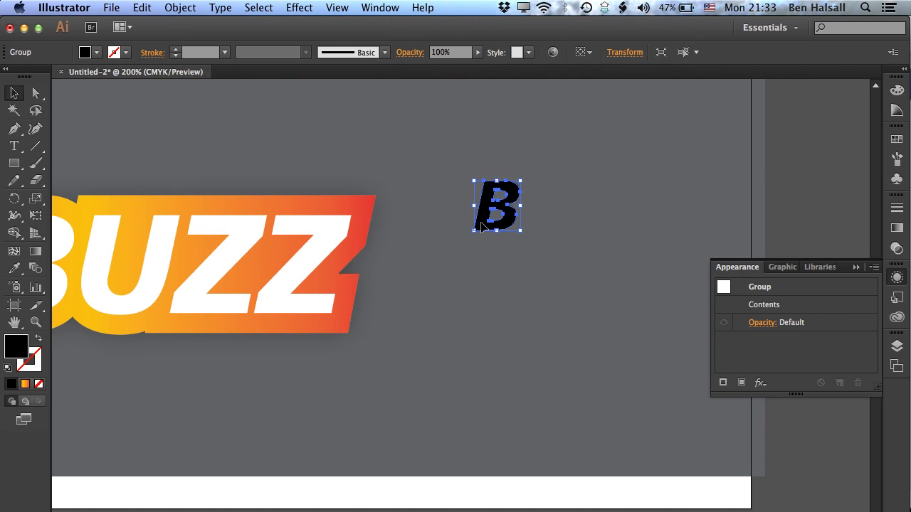
{"action": "key", "text": "super"}
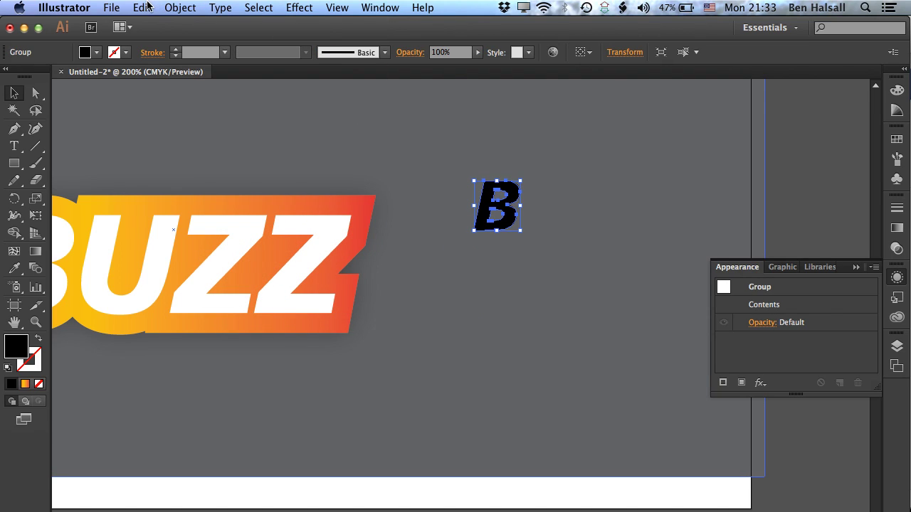
{"action": "left_click", "coordinate": [142, 8]}
{"action": "left_click", "coordinate": [152, 128]}
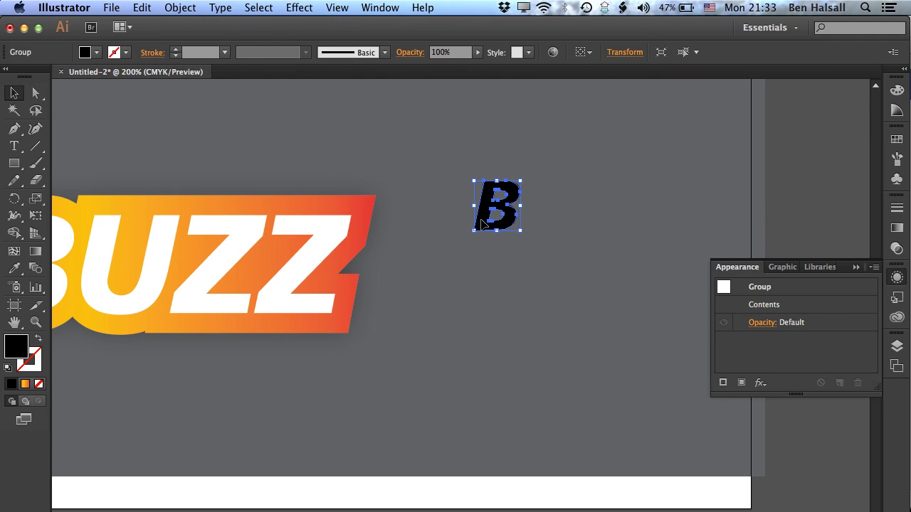
- Set the B copy's stroke weight to 15 pt after trying 10 and 20 pt
{"action": "left_click", "coordinate": [897, 207]}
{"action": "left_click", "coordinate": [783, 216]}
{"action": "type", "text": "10"}
{"action": "key", "text": "Return"}
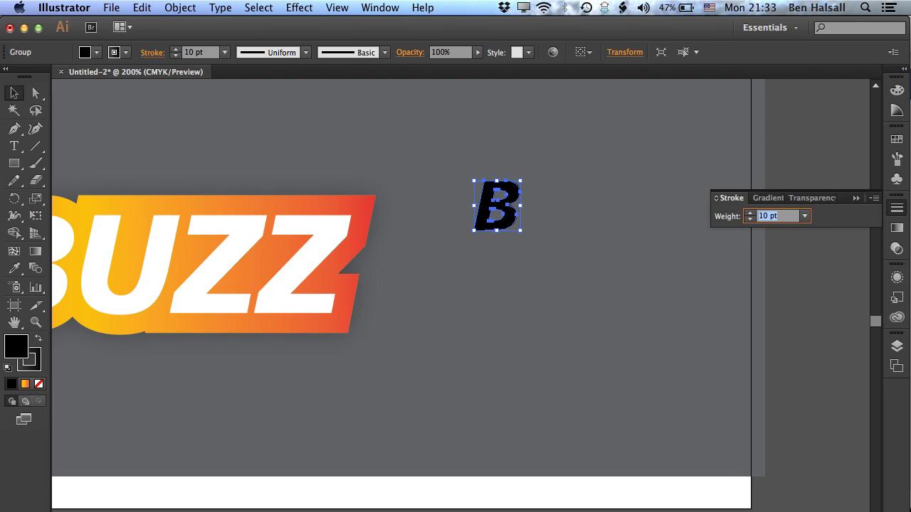
{"action": "type", "text": "20"}
{"action": "key", "text": "Return"}
{"action": "type", "text": "10"}
{"action": "key", "text": "Return"}
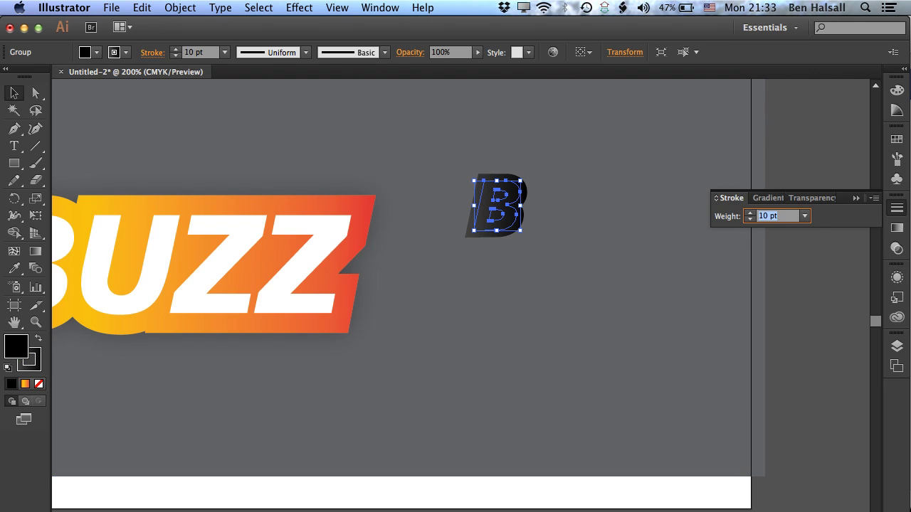
{"action": "type", "text": "15"}
{"action": "key", "text": "Return"}
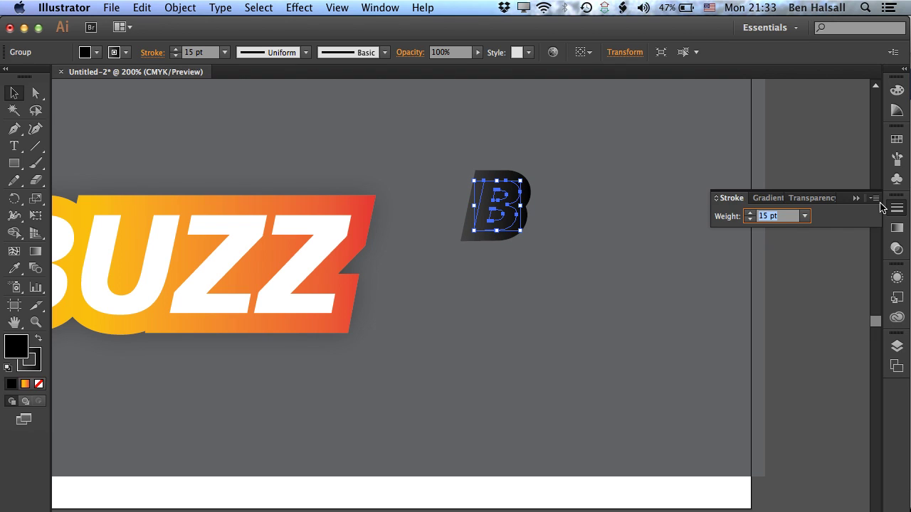
- Expand the B copy's fill and stroke into shapes, leaving it in place
{"action": "left_click", "coordinate": [178, 7]}
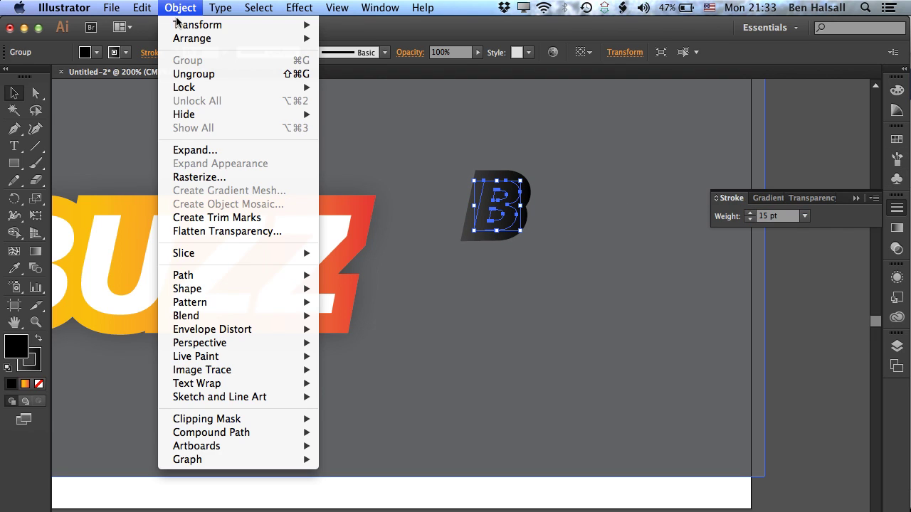
{"action": "left_click", "coordinate": [179, 153]}
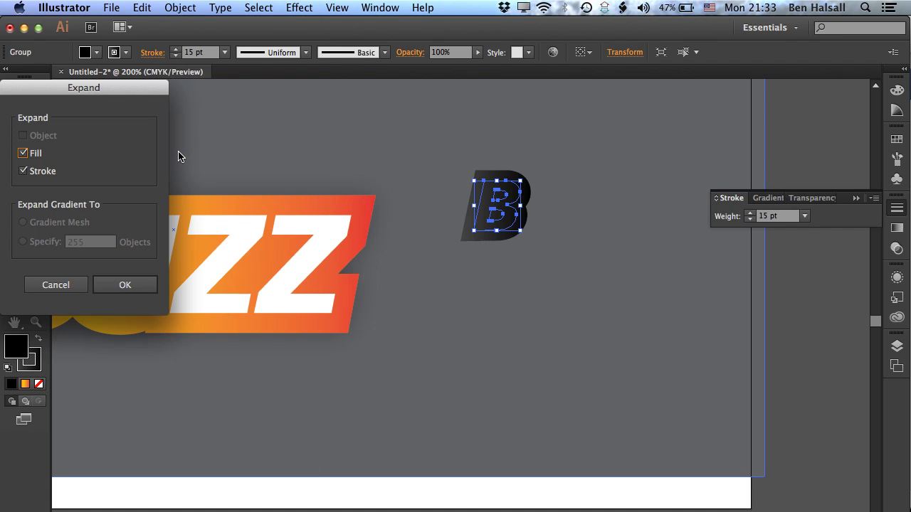
{"action": "left_click", "coordinate": [115, 280]}
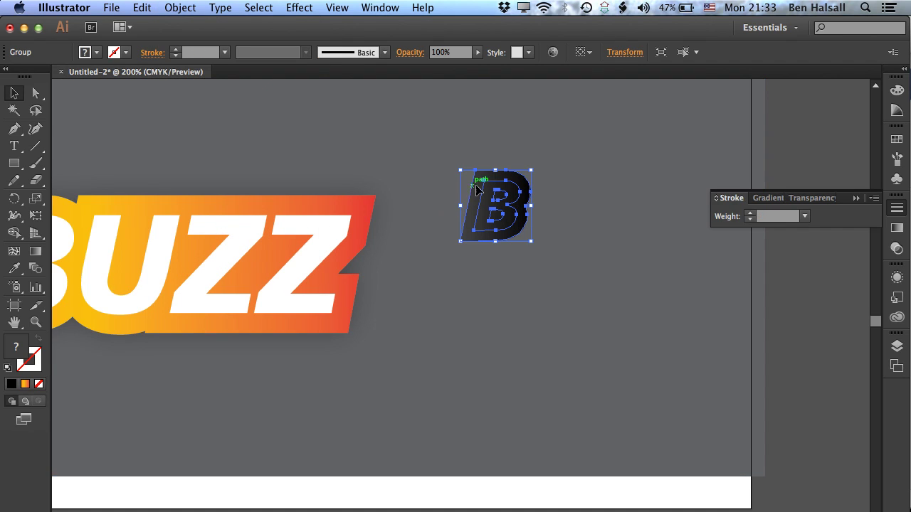
{"action": "left_click_drag", "start_coordinate": [524, 173], "coordinate": [623, 173]}
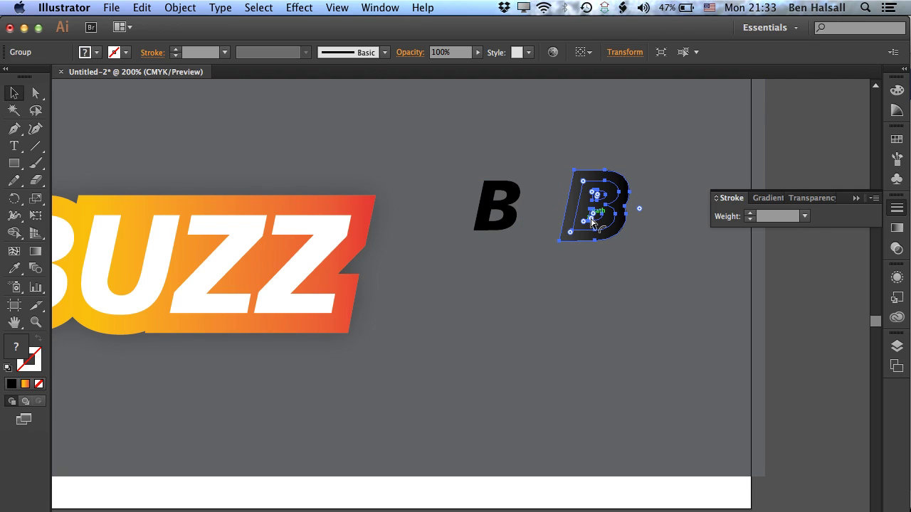
{"action": "key", "text": "super+z"}
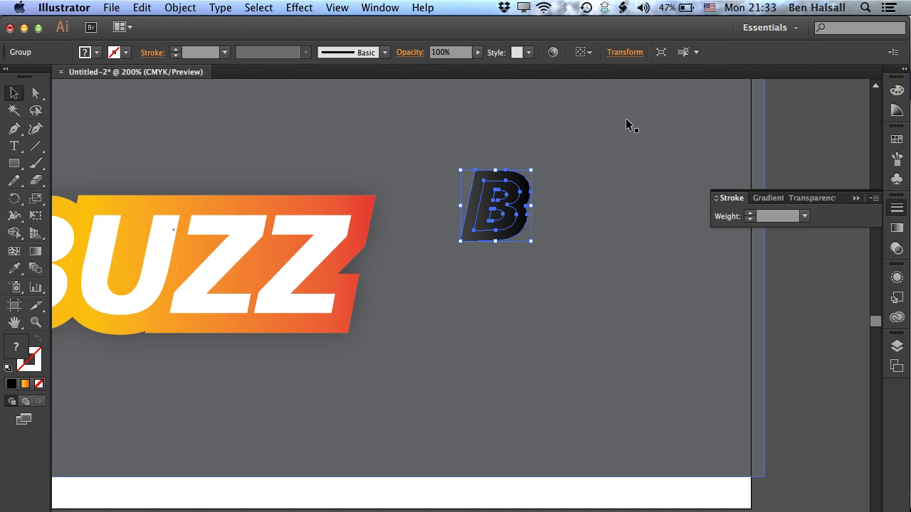
- Unite the thick B copy with Pathfinder, fill it red, and send it behind the black B
{"action": "left_click", "coordinate": [380, 7]}
{"action": "left_click", "coordinate": [422, 442]}
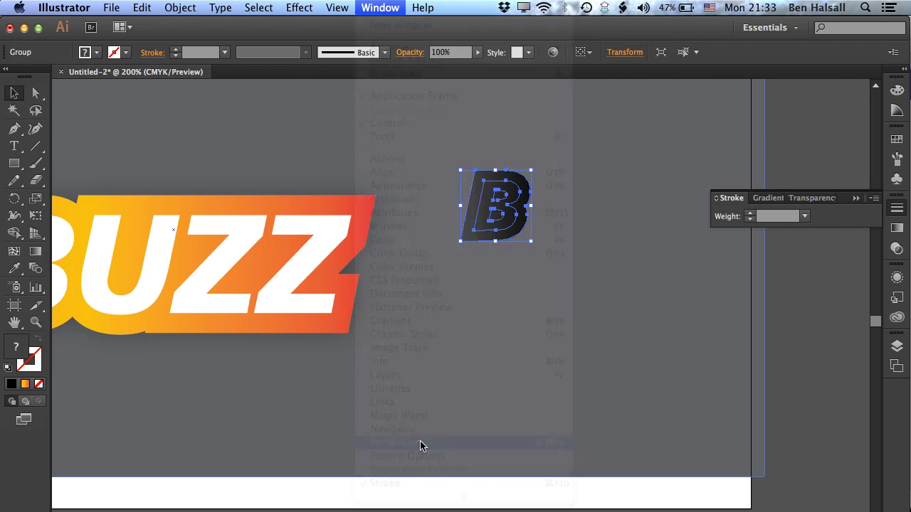
{"action": "left_click", "coordinate": [395, 328]}
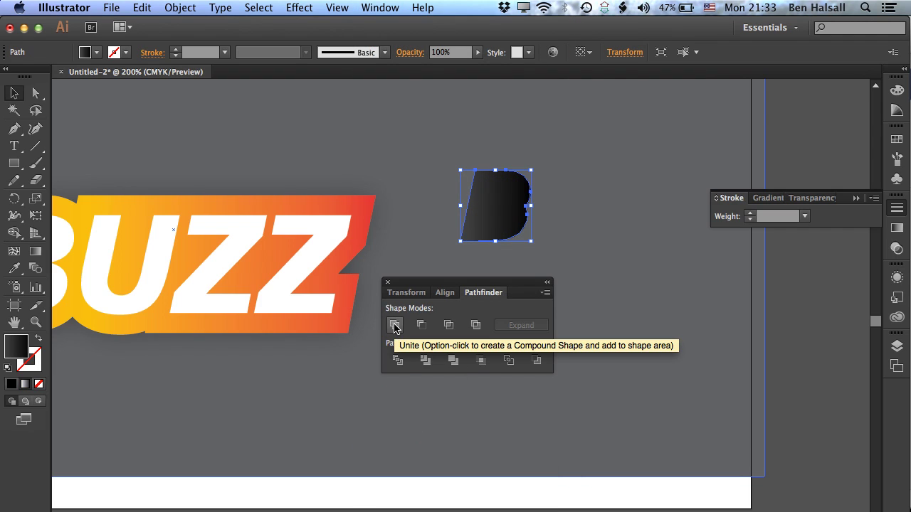
{"action": "left_click", "coordinate": [897, 140]}
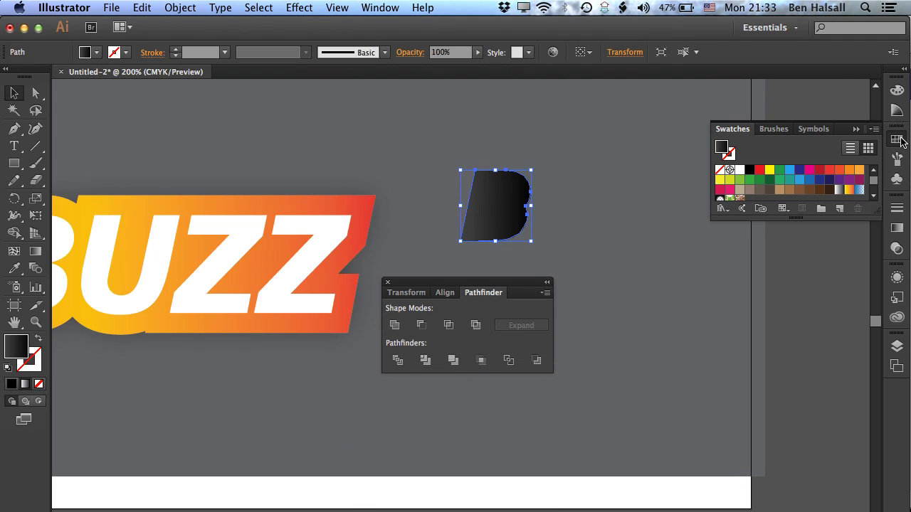
{"action": "left_click", "coordinate": [830, 171]}
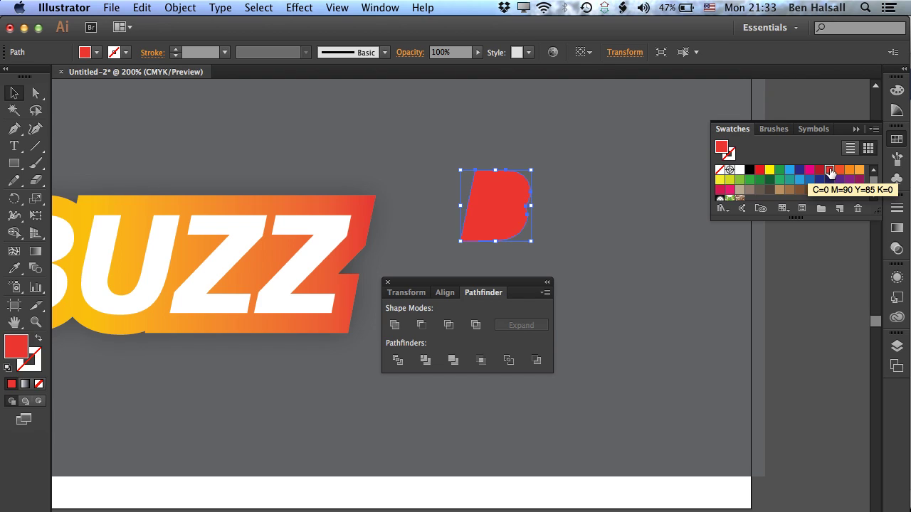
{"action": "key", "text": "super+shift+bracketleft"}
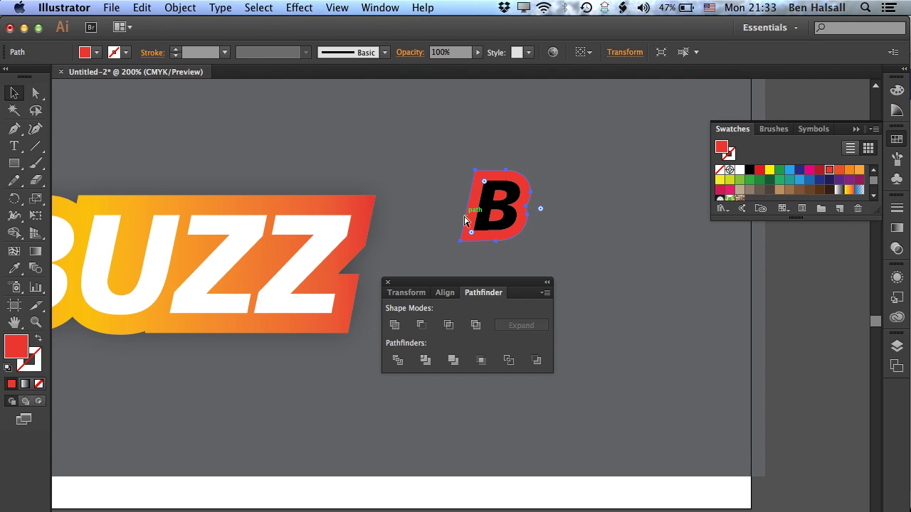
{"action": "left_click", "coordinate": [807, 270]}
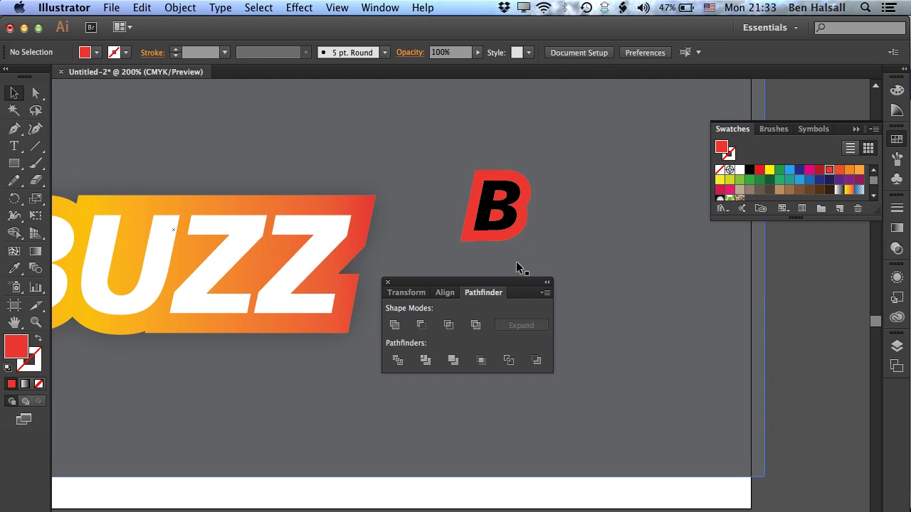
{"action": "left_click_drag", "start_coordinate": [451, 285], "coordinate": [615, 334]}
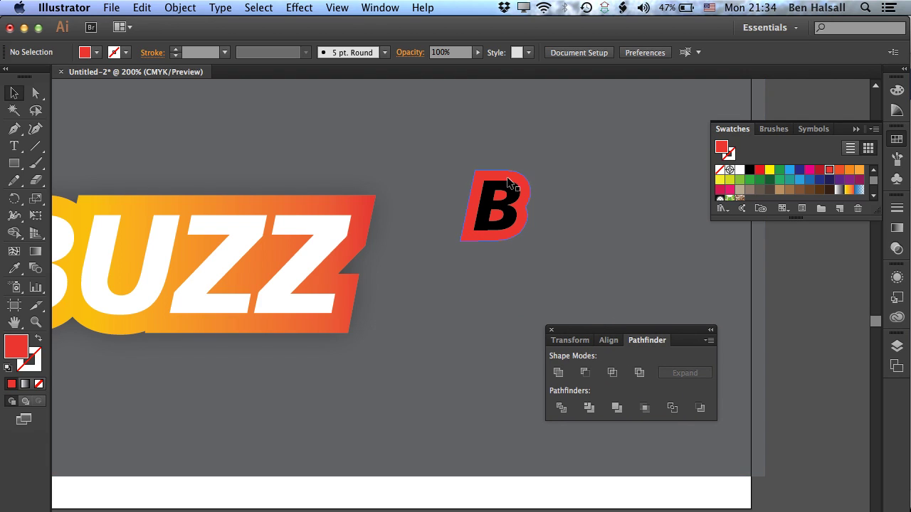
- Scale the black B and its red backing together up to about BUZZ's height
{"action": "left_click", "coordinate": [492, 237]}
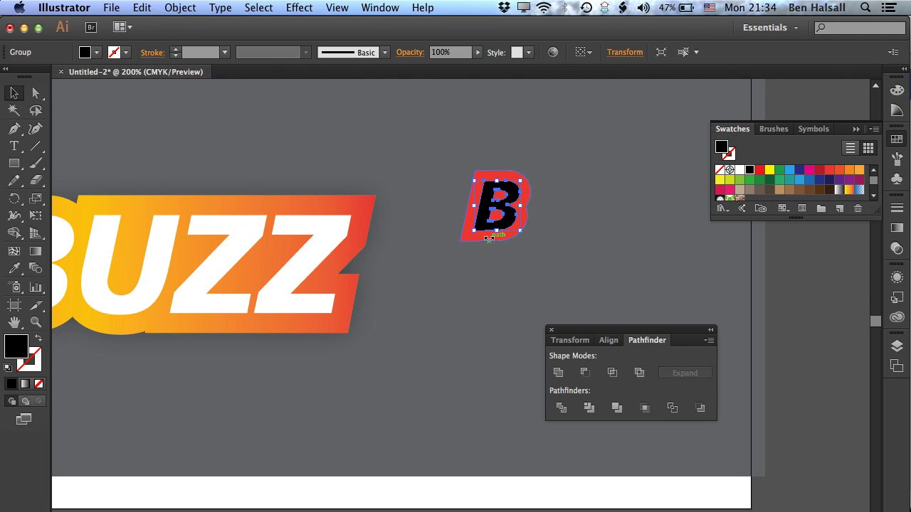
{"action": "left_click", "coordinate": [467, 238], "text": "shift"}
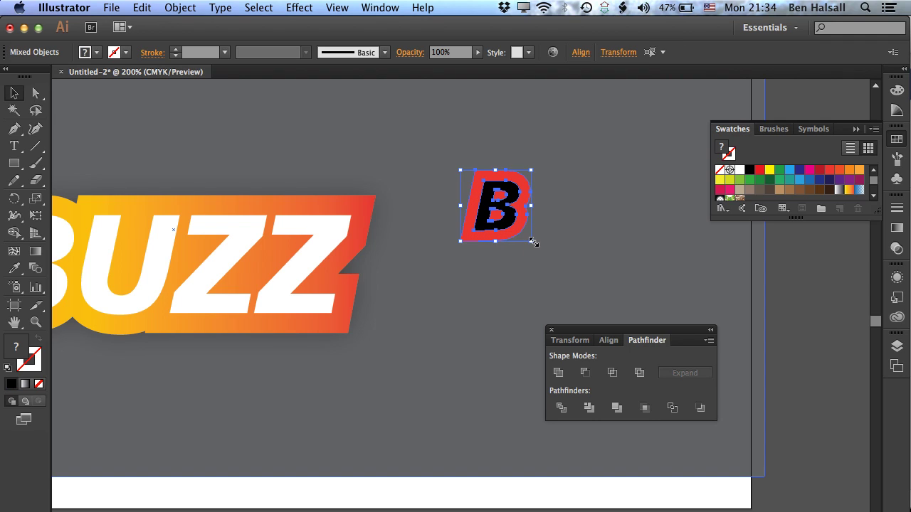
{"action": "left_click_drag", "start_coordinate": [531, 242], "coordinate": [604, 315]}
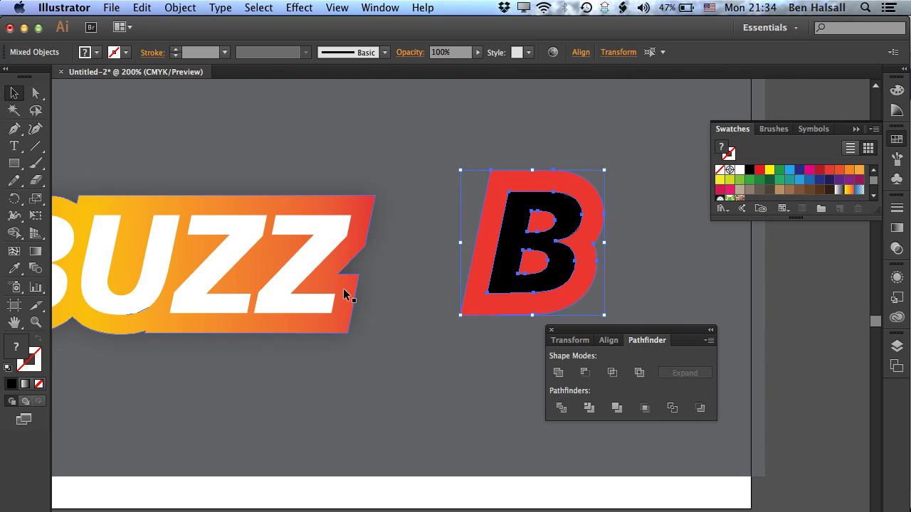